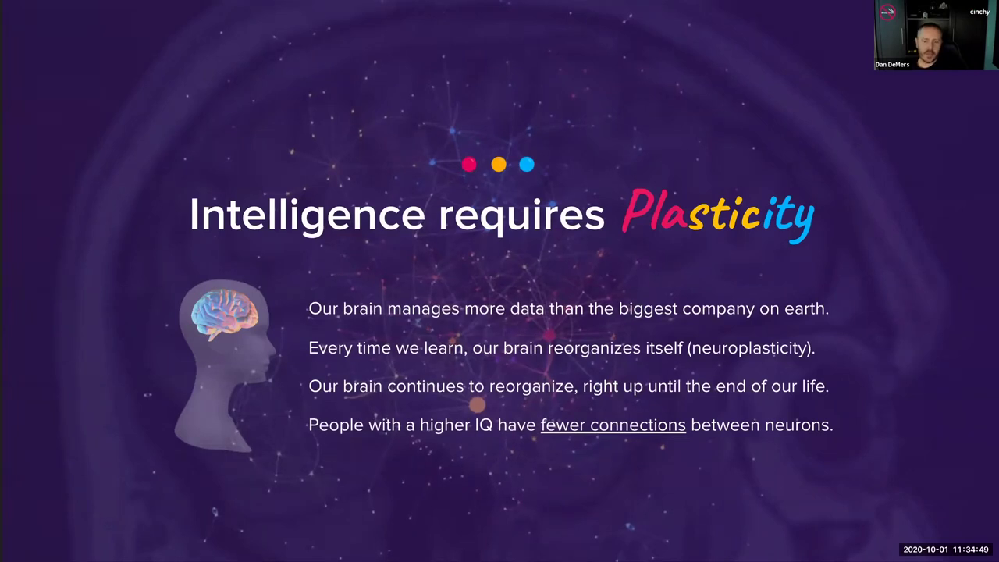
- Advance the slideshow past the Plasticity slide to the 'Inside the Data Fabric' slide
key(Right)
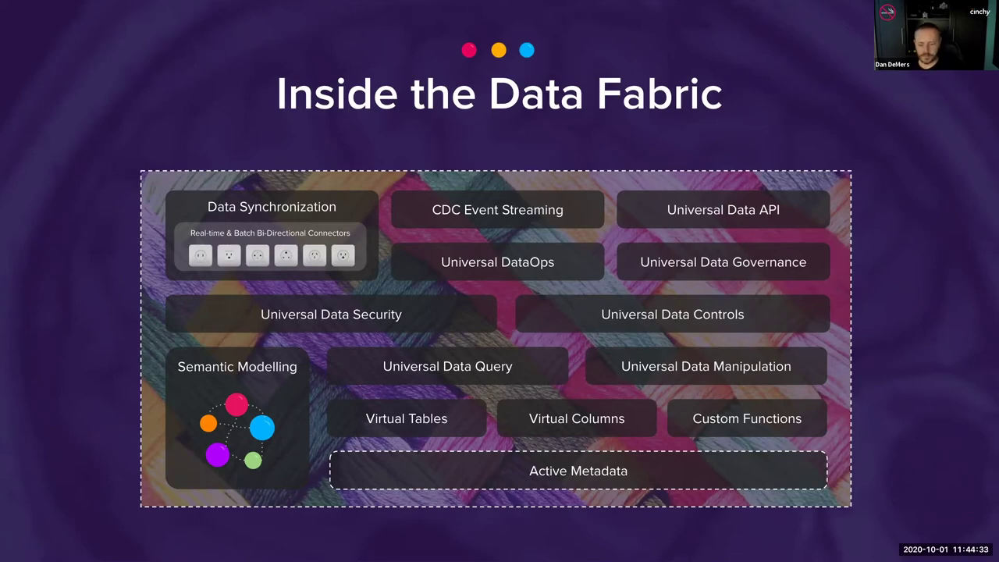
- Advance the slideshow to the slide defining active and metadata
key(Right)
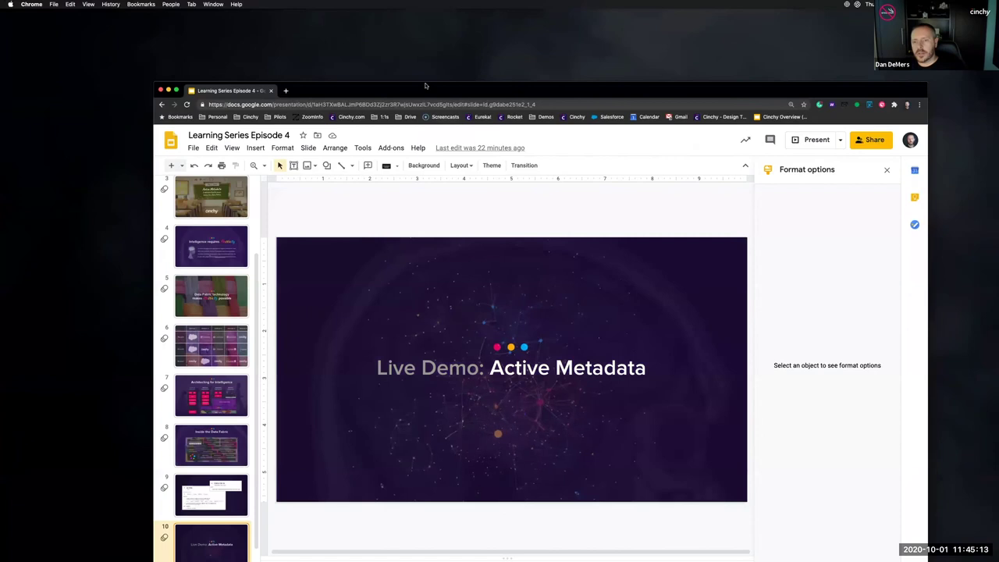
- Maximize the Slides window, then switch desktops to the Cinchy Data Network visualizer
double_click(428, 88)
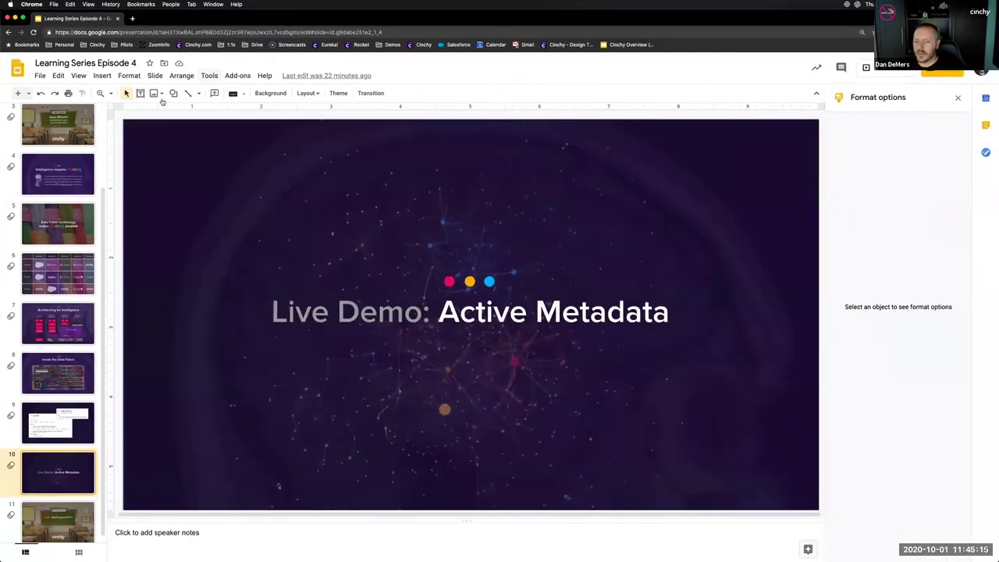
key(ctrl+Right)
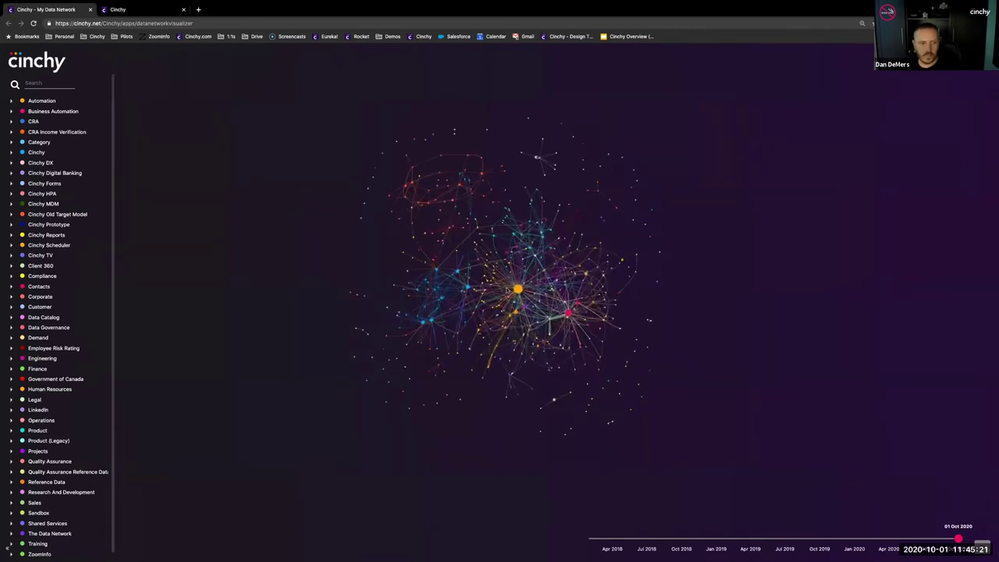
scroll(509, 284, up, 5)
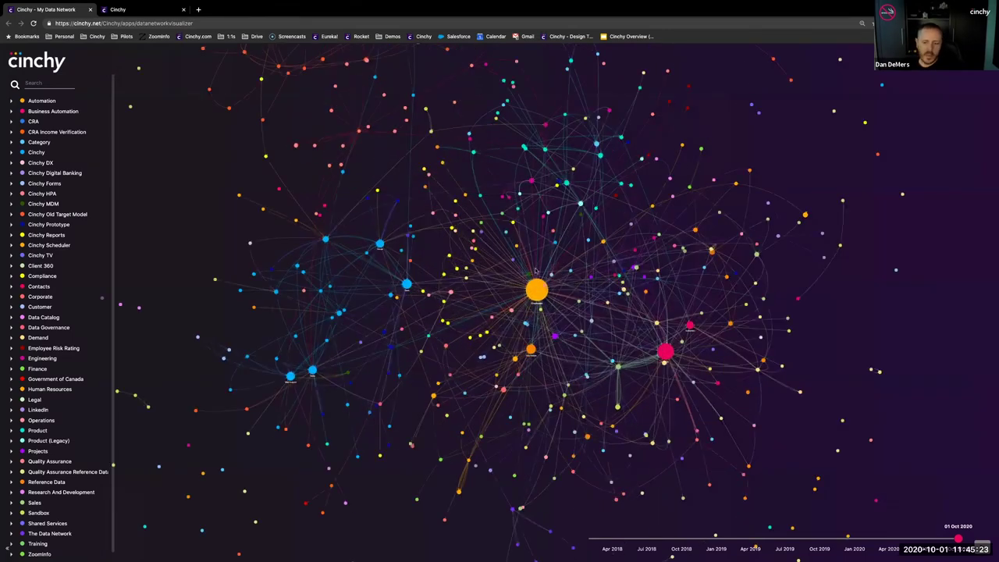
scroll(520, 285, up, 3)
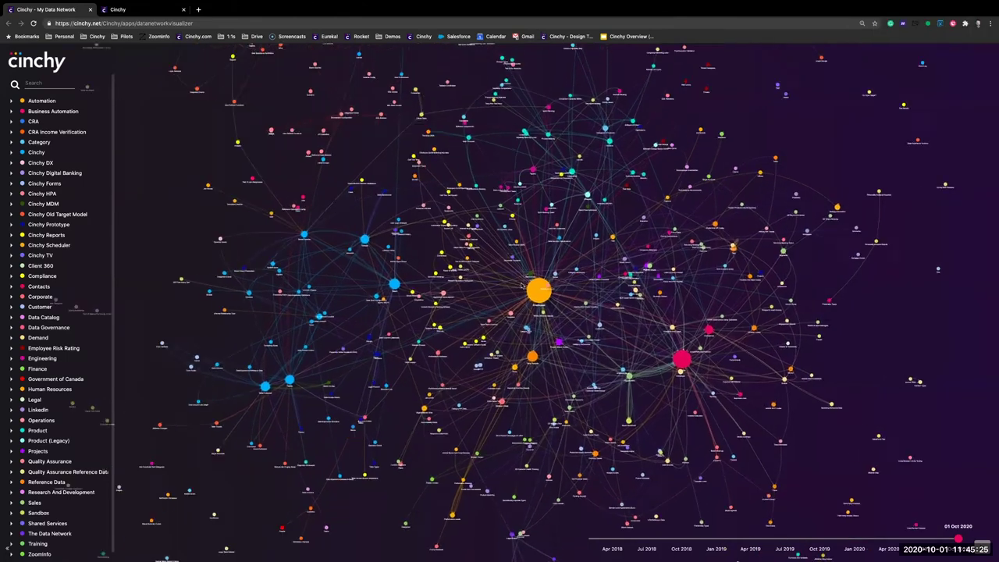
scroll(521, 285, up, 1)
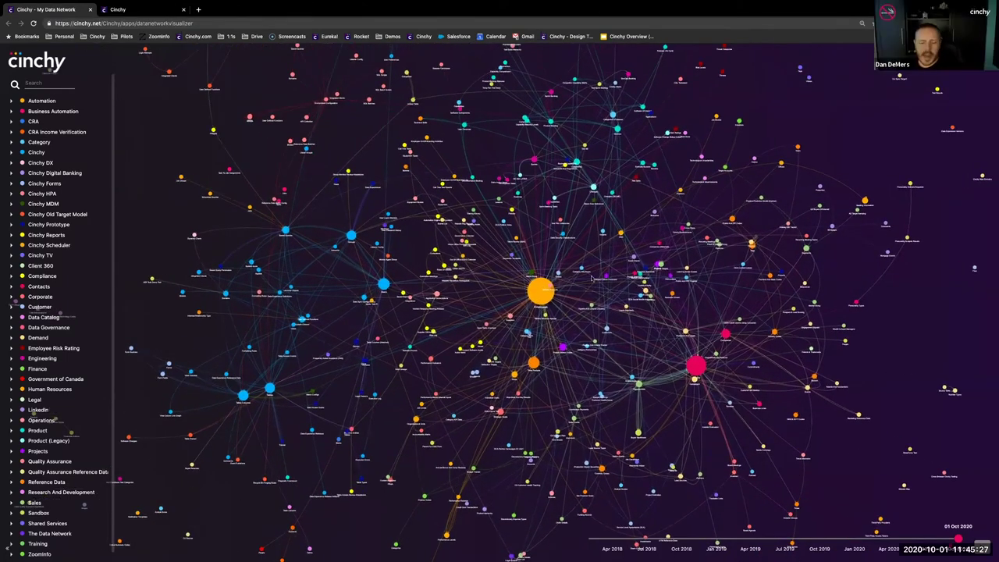
scroll(538, 293, up, 1)
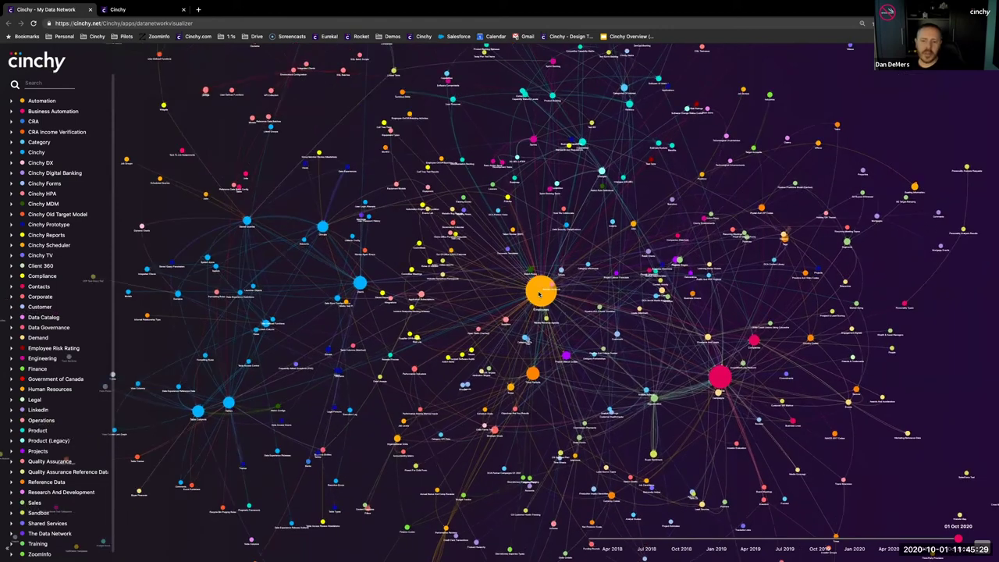
scroll(538, 293, up, 1)
scroll(538, 294, up, 2)
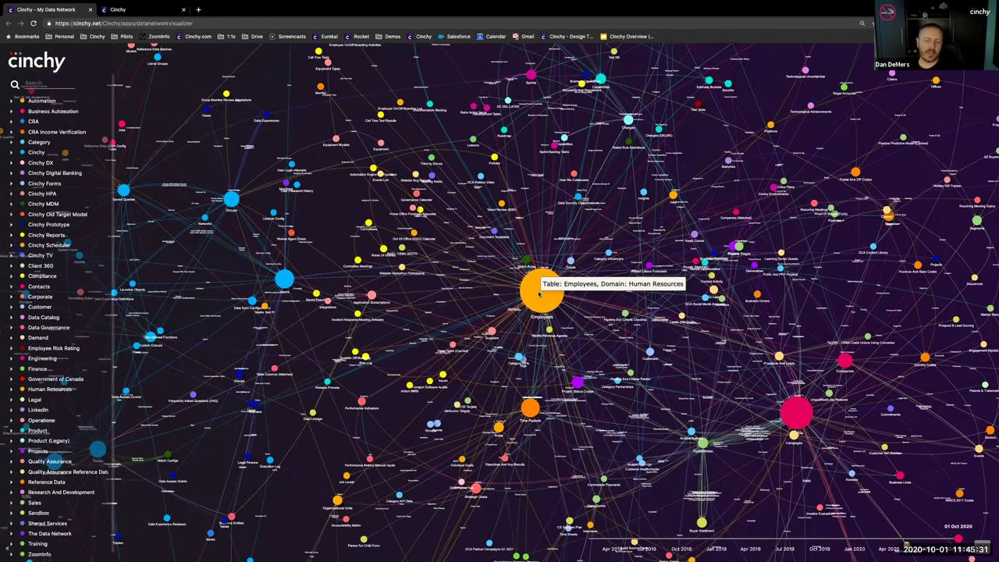
scroll(538, 293, up, 1)
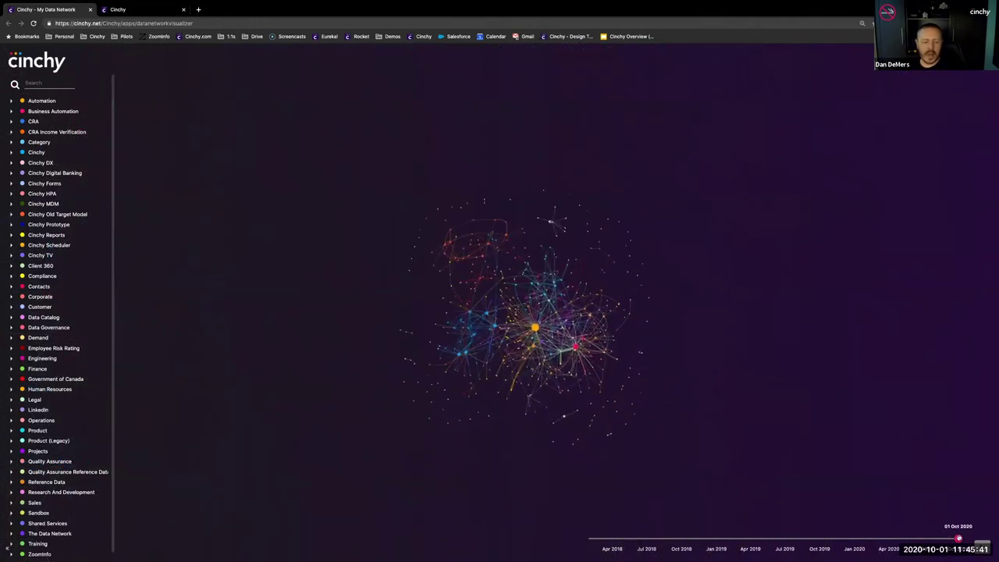
- Rewind the network timeline slider from 01 Oct 2020 back to 29 Jan 2018
drag(958, 540, 588, 539)
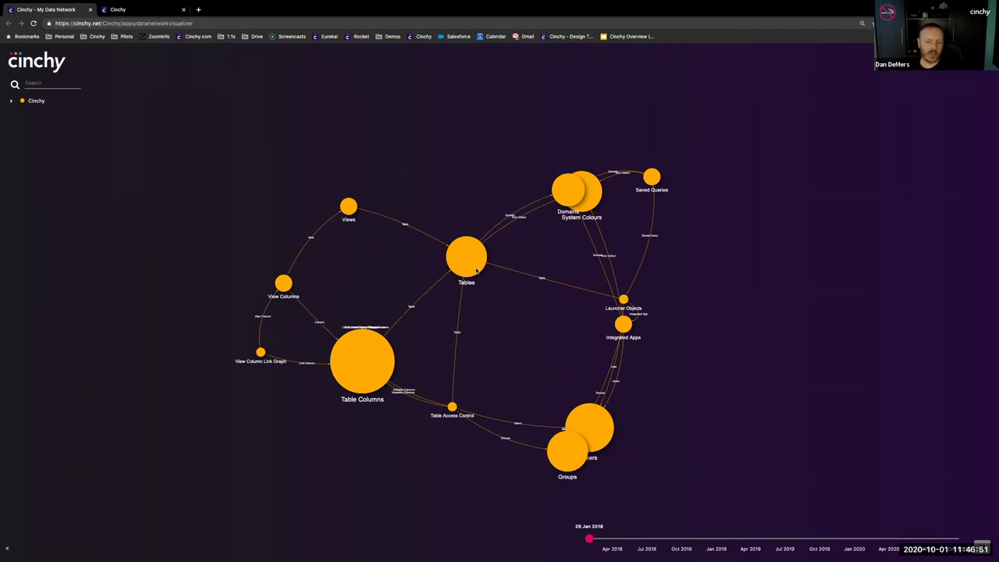
- Zoom into the graph, move the Table Columns node higher, and pan the view slightly right
scroll(475, 270, up, 5)
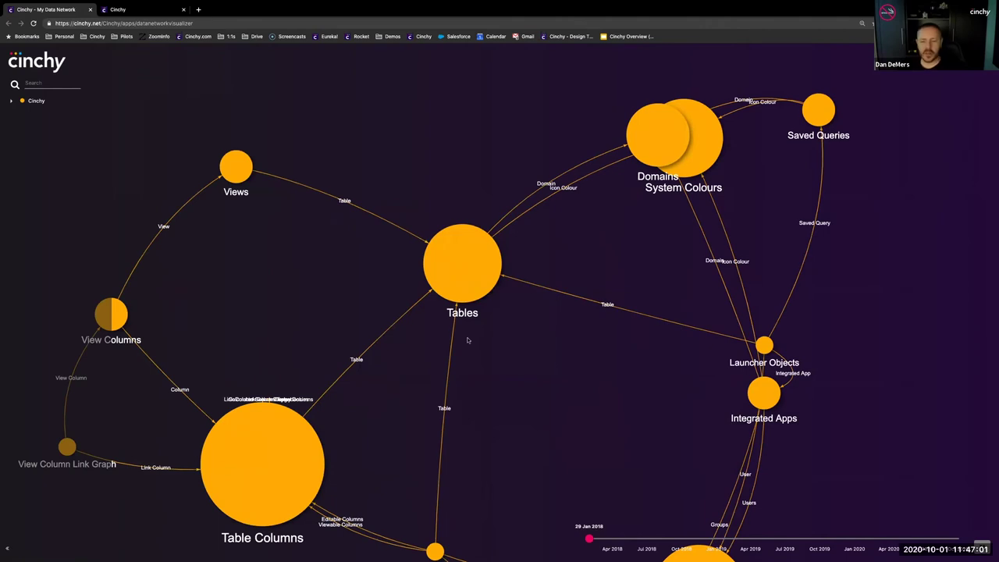
scroll(468, 340, up, 5)
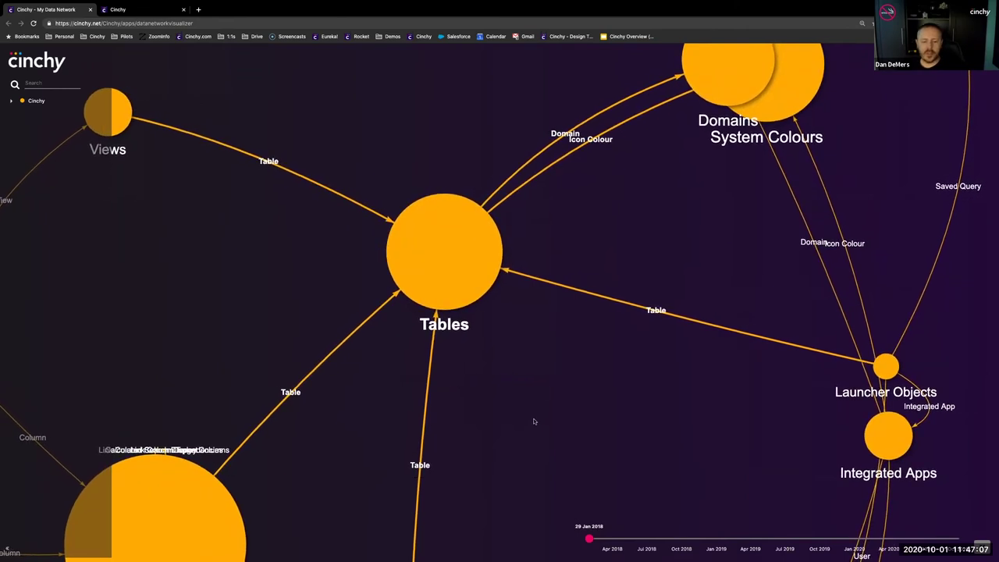
scroll(527, 417, down, 4)
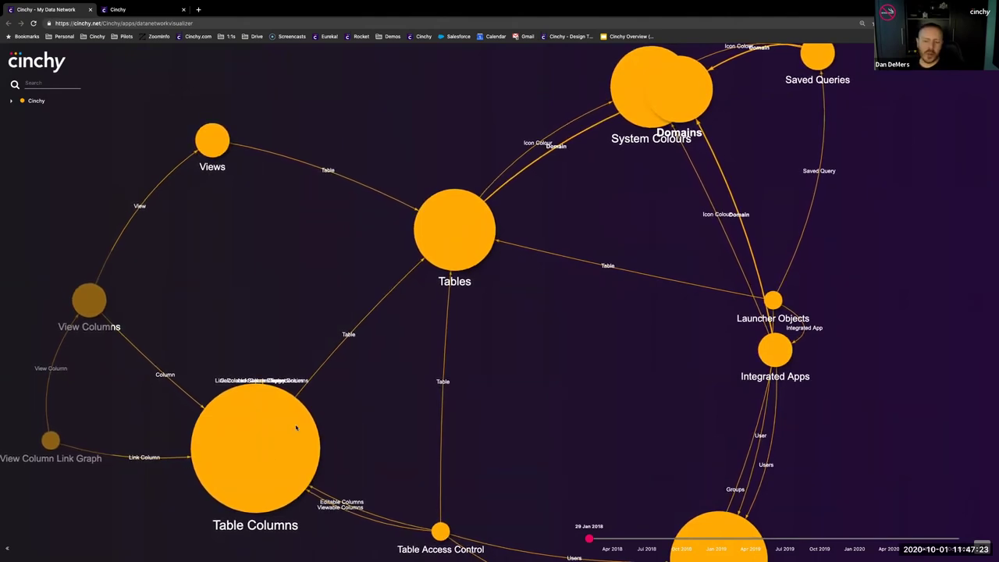
drag(295, 425, 276, 328)
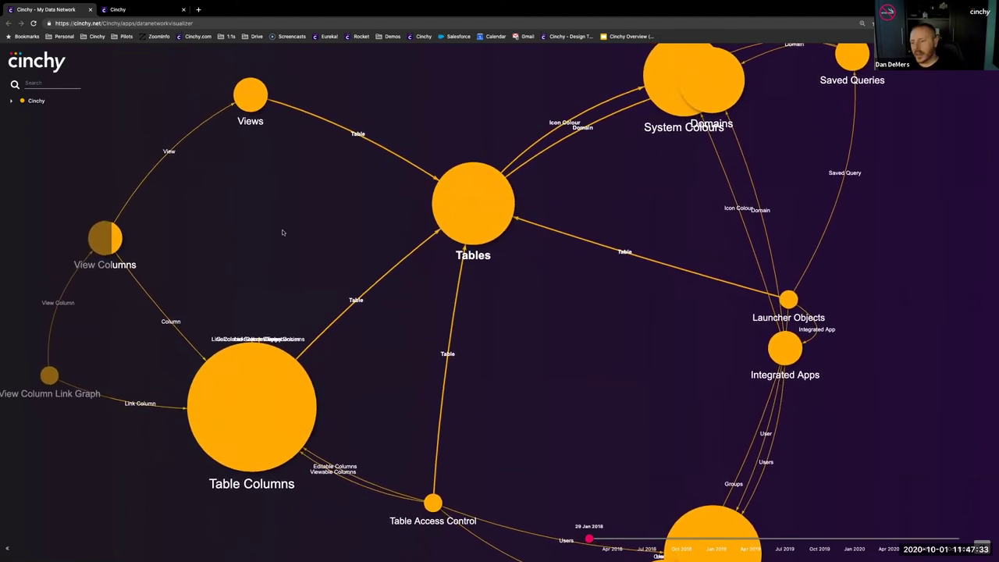
drag(283, 232, 344, 225)
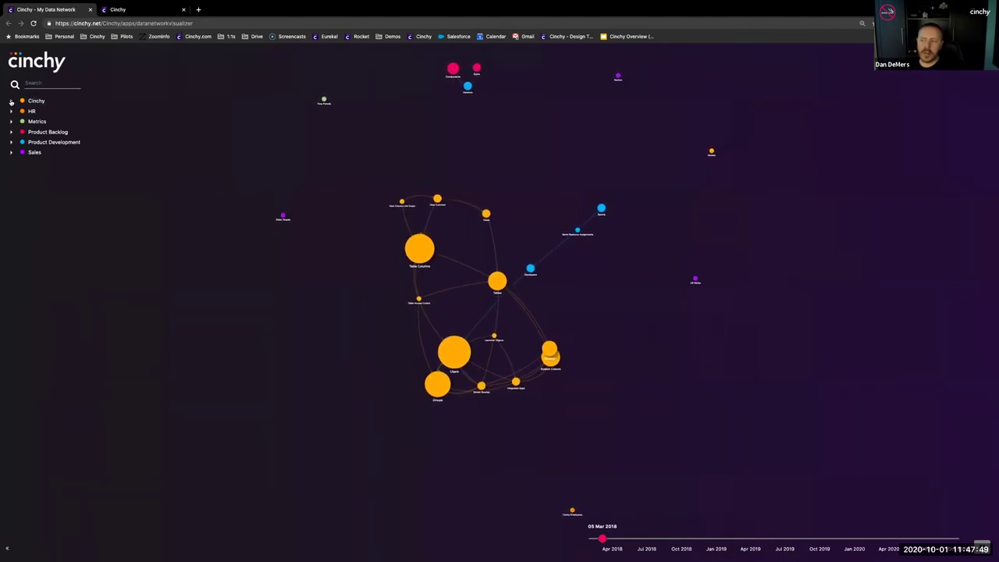
click(37, 101)
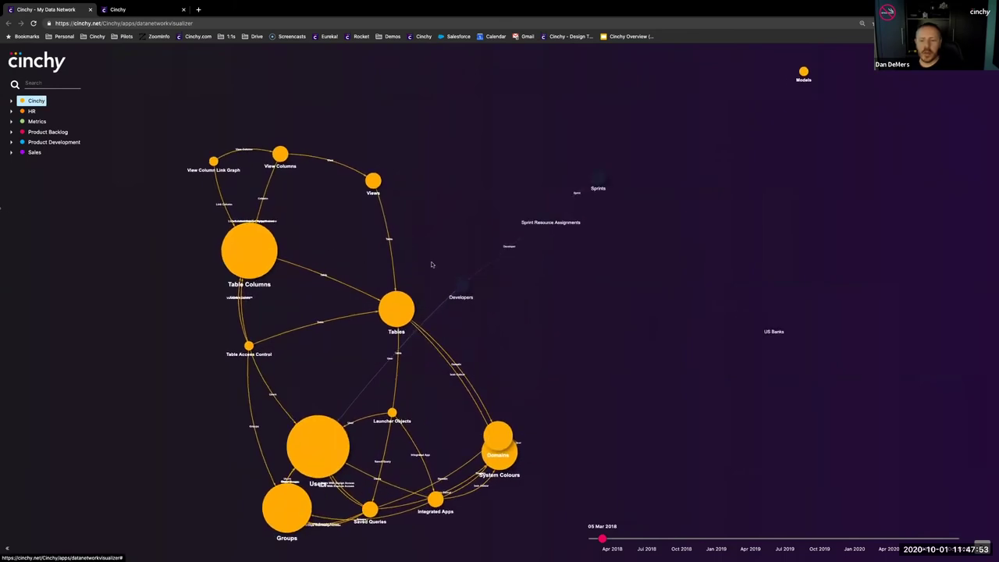
drag(463, 287, 617, 344)
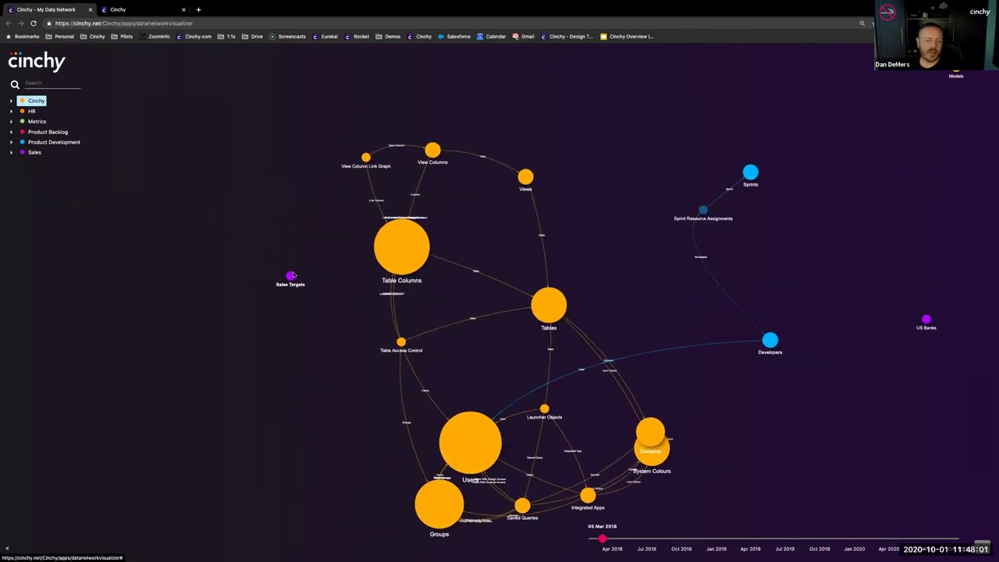
scroll(342, 328, up, 1)
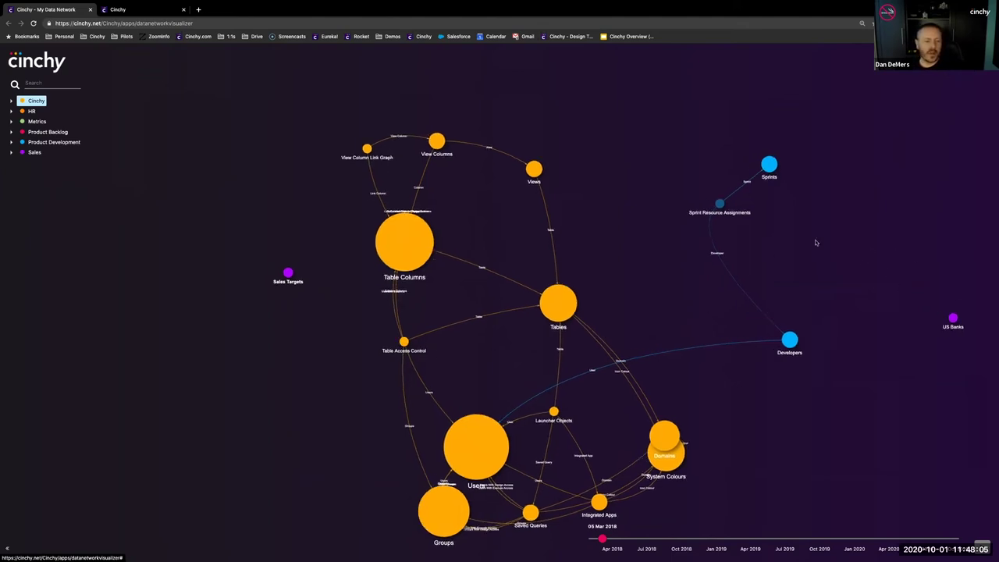
drag(860, 270, 829, 243)
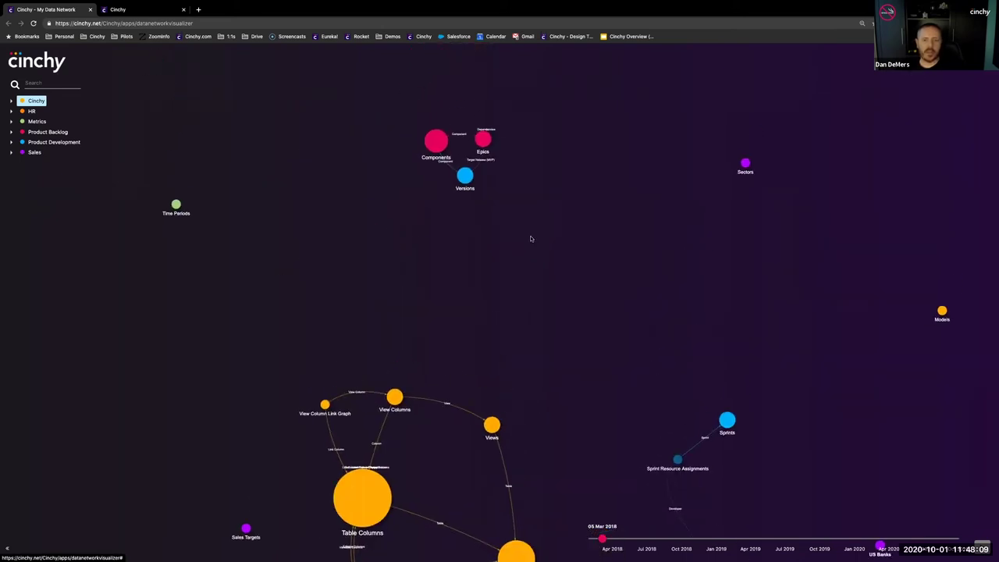
click(437, 142)
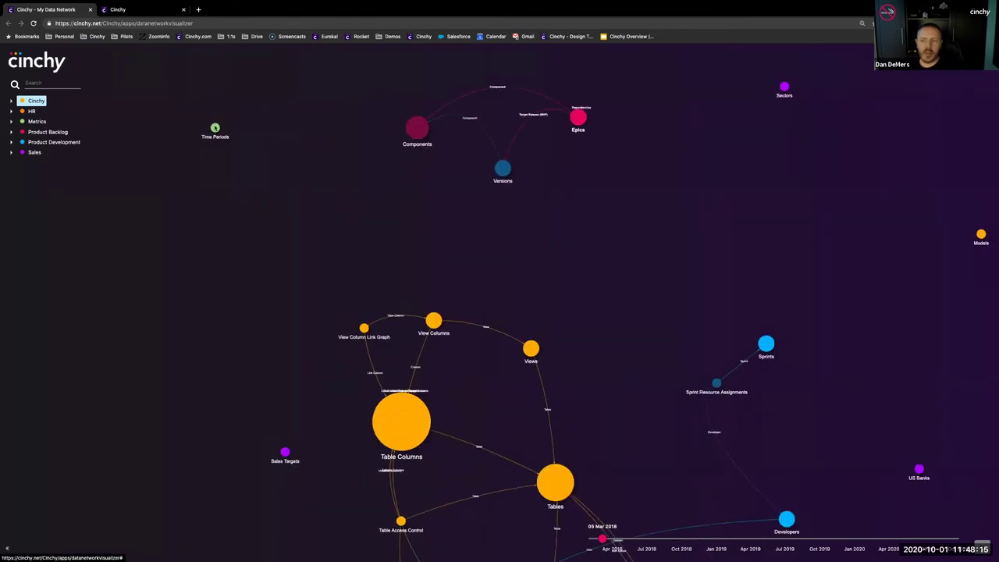
drag(216, 130, 293, 189)
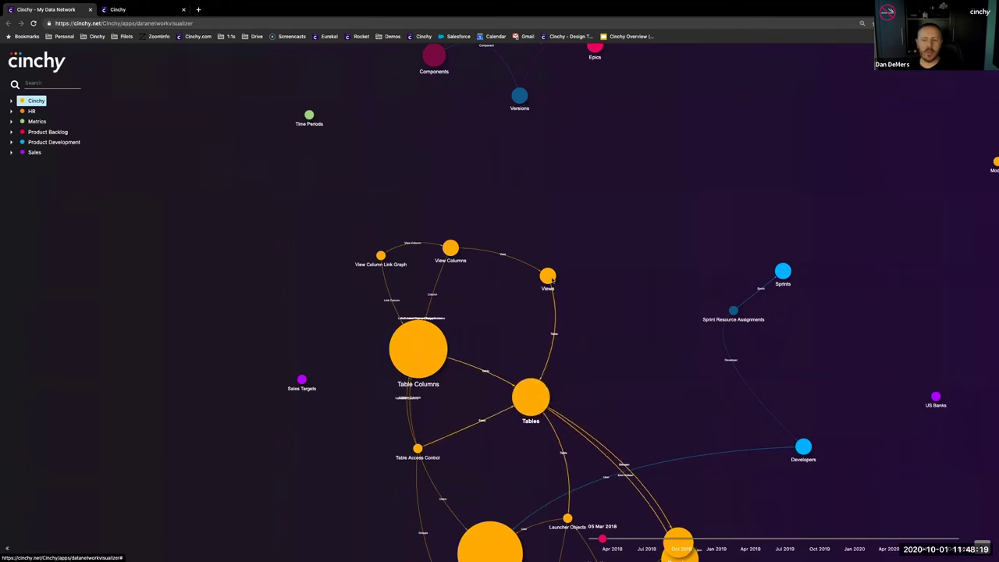
drag(309, 115, 291, 138)
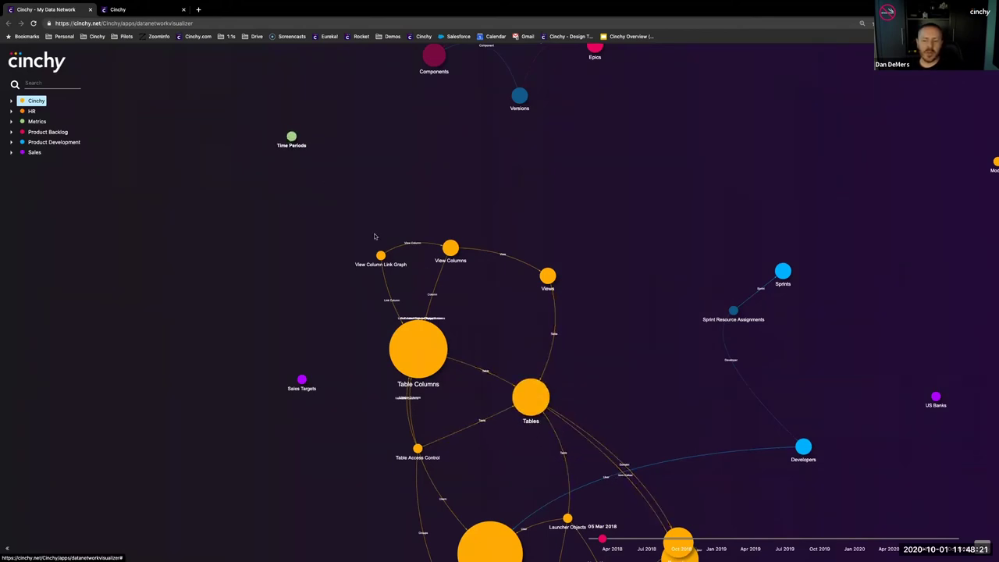
drag(426, 344, 396, 340)
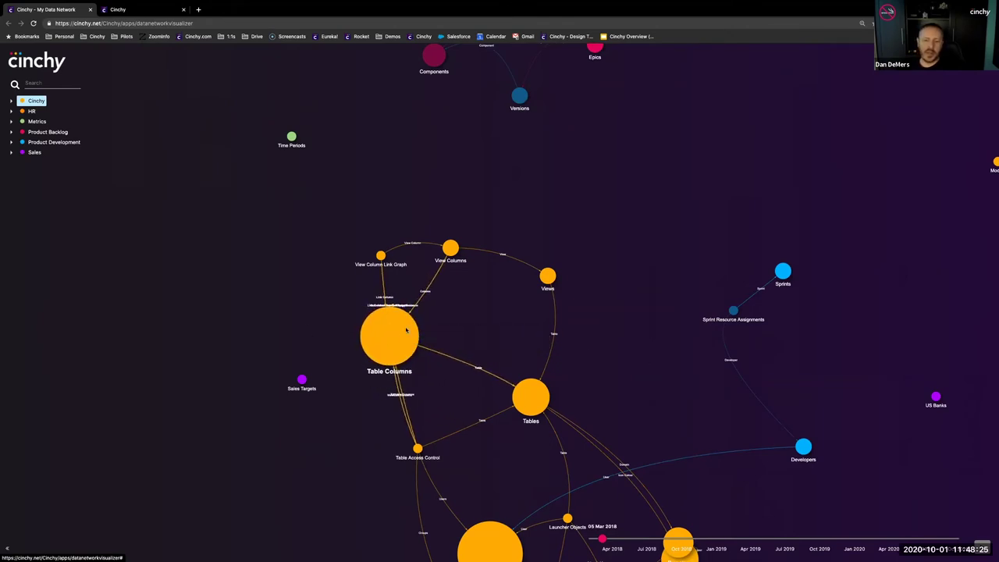
click(624, 537)
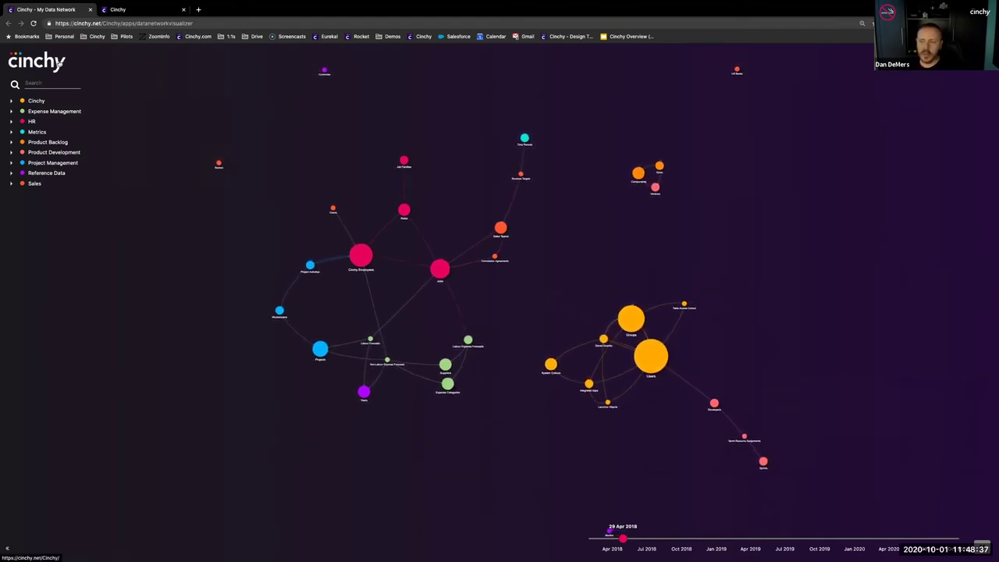
- Return to the My Network home page and open the + Create dialog
click(60, 65)
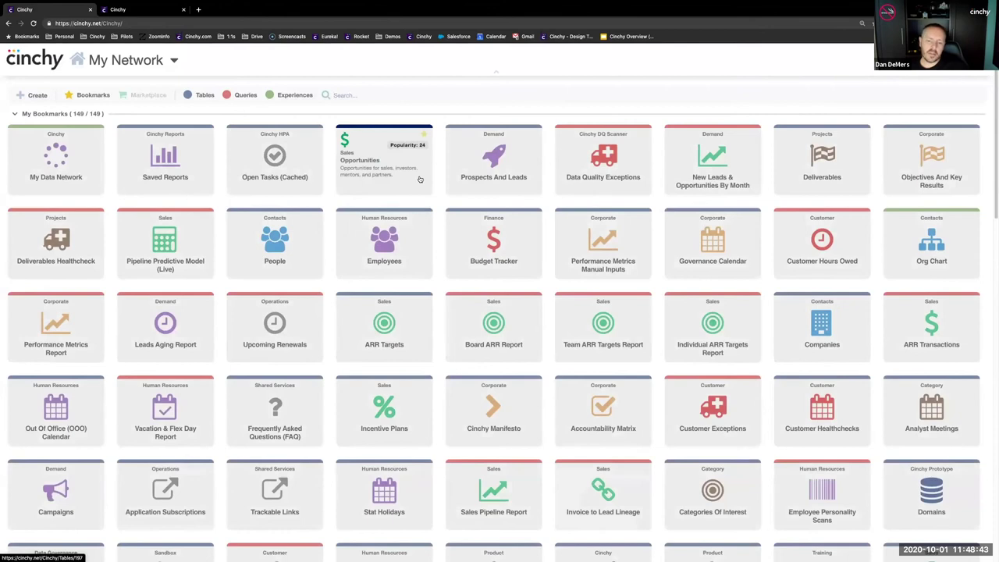
scroll(482, 278, down, 5)
scroll(483, 279, down, 3)
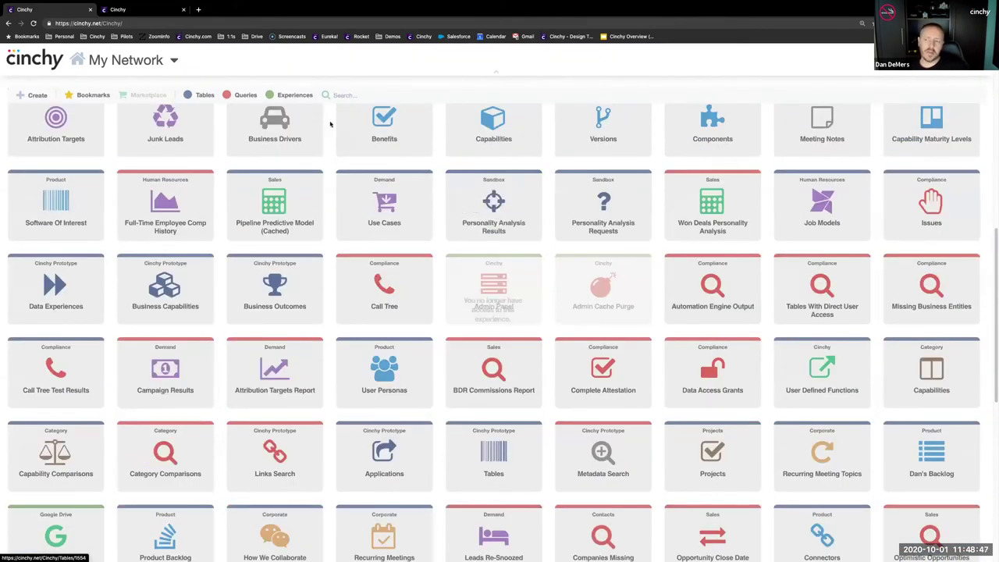
scroll(180, 161, up, 3)
scroll(179, 159, up, 1)
click(37, 95)
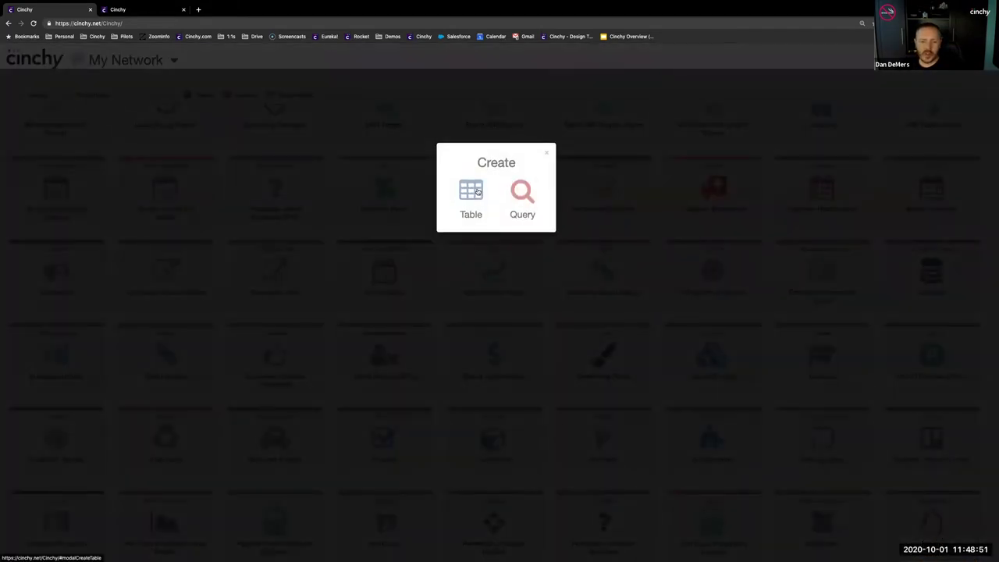
- Start a new table from scratch at 150% zoom, named 'Test Table'
click(477, 191)
click(476, 191)
key(ctrl+plus)
key(ctrl+plus)
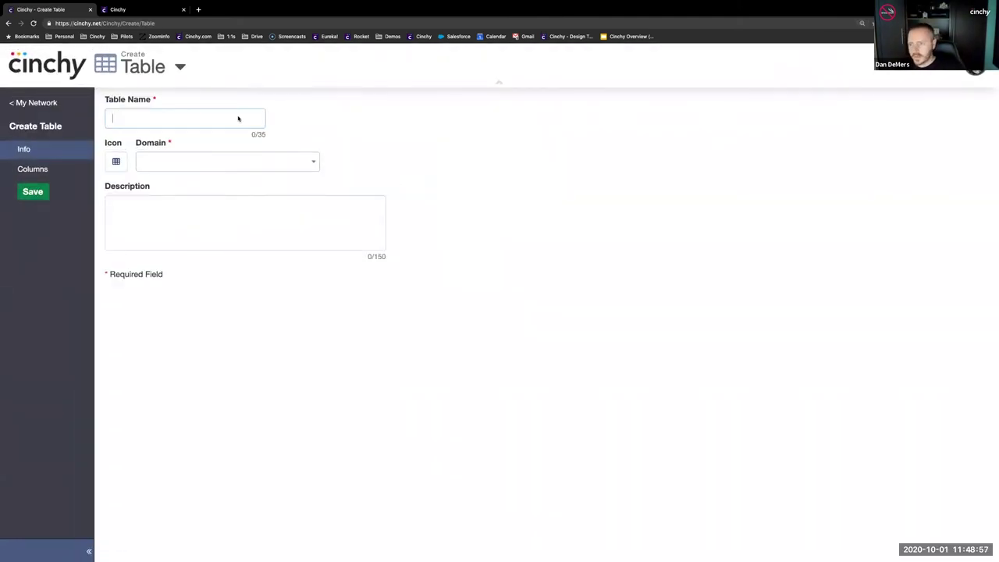
text(Test Table)
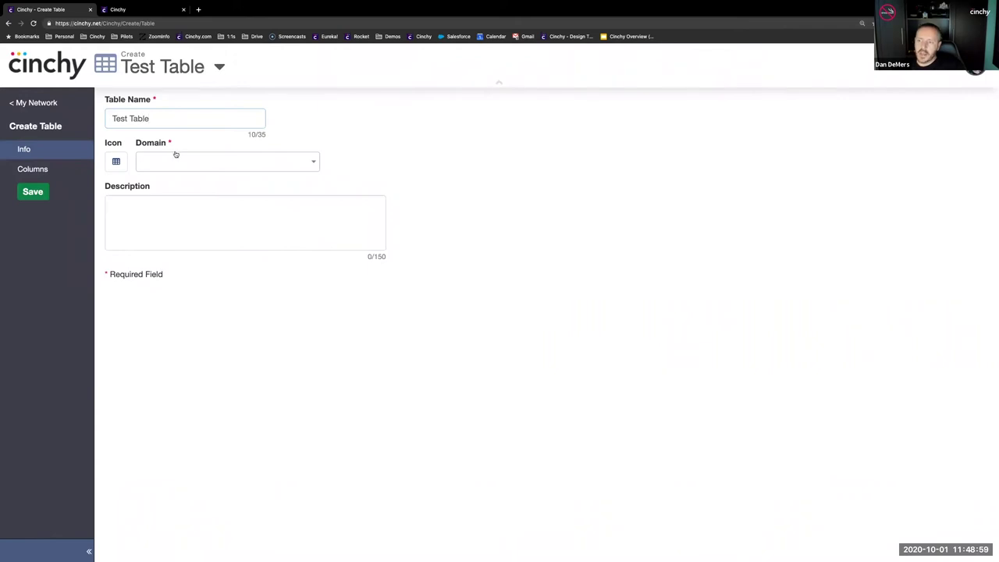
- Give the table a red ambulance icon and put it in the Sandbox domain
click(116, 162)
click(128, 233)
click(155, 236)
click(158, 163)
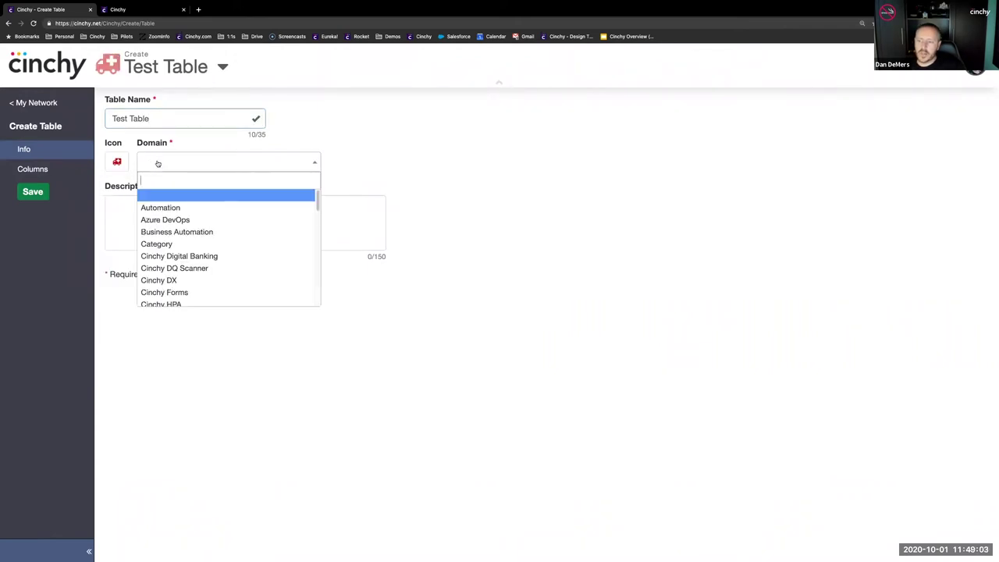
text(sand)
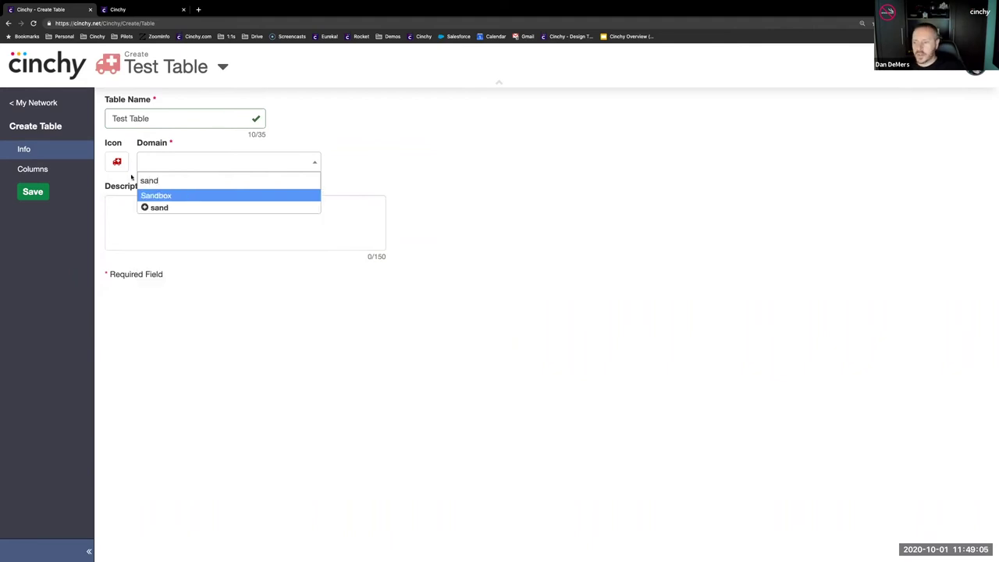
click(155, 196)
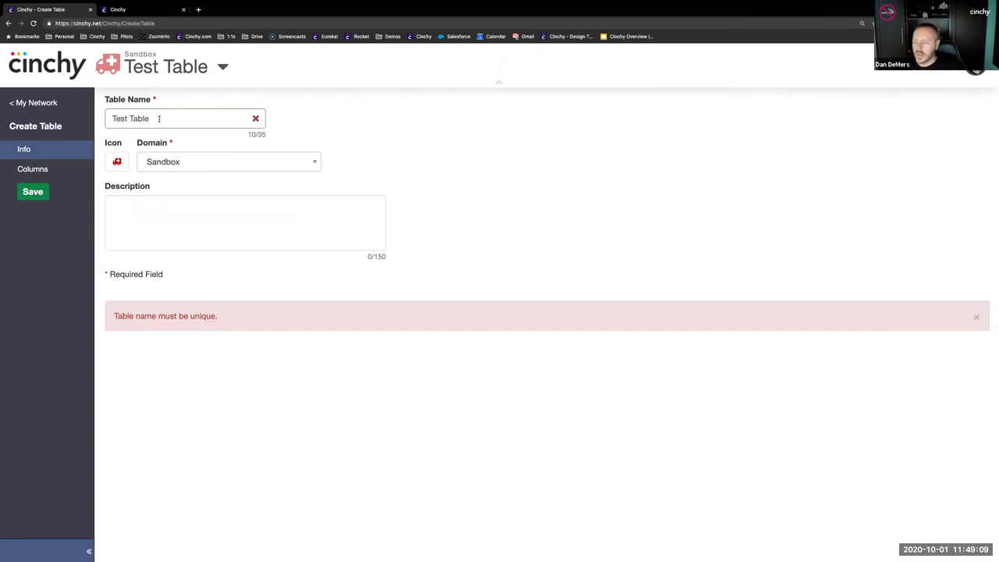
- Rename the table to 'Demo Table' and describe it as 'This is just a demo.'
double_click(125, 118)
text(Demo)
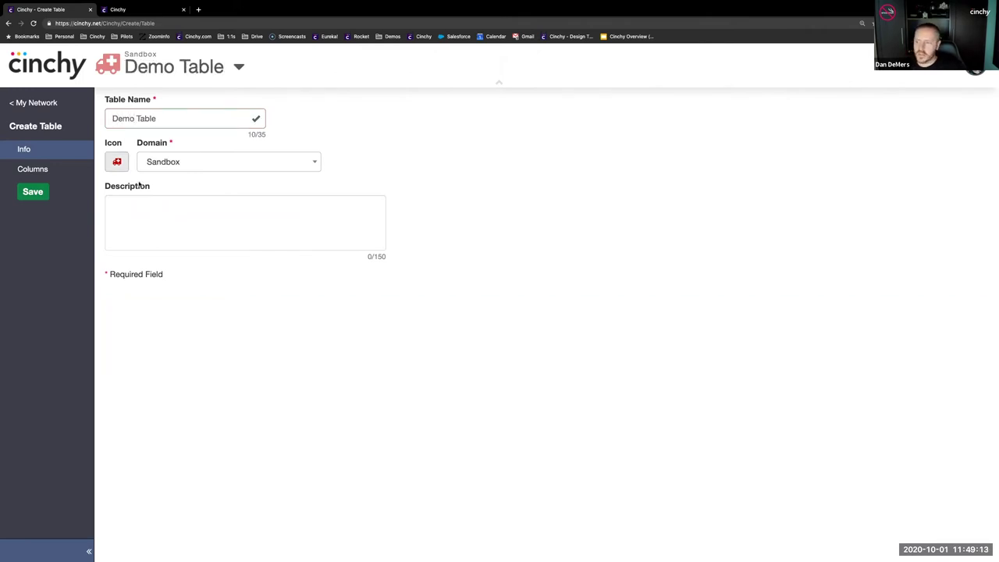
click(160, 221)
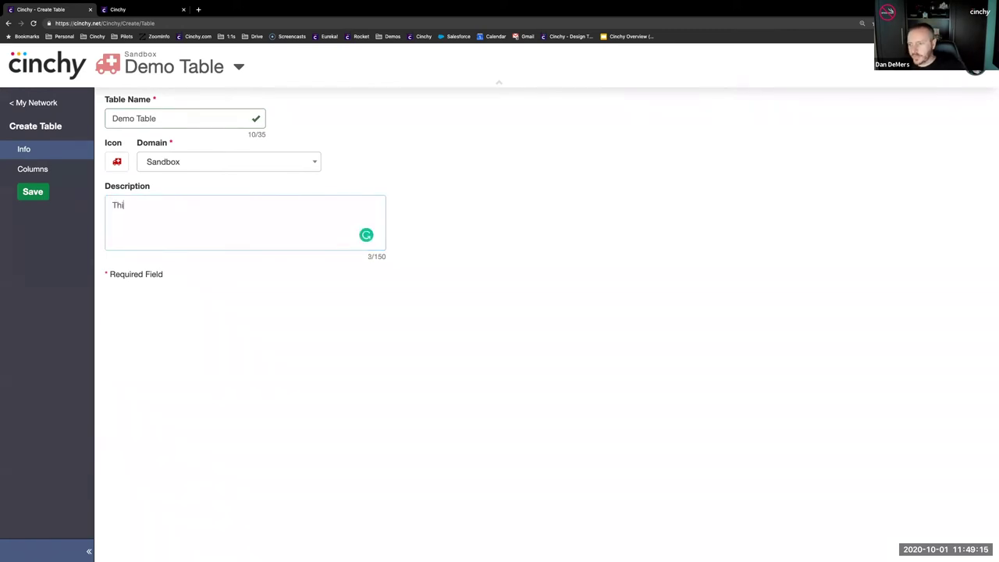
text(is just a demo.)
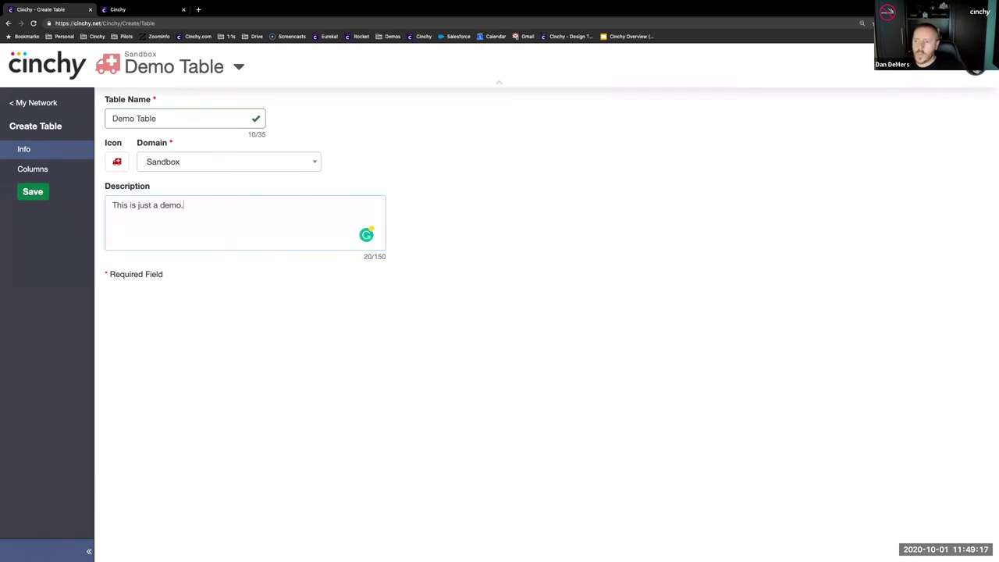
- Add a first column named Name with description 'The name of the thing.'
click(65, 168)
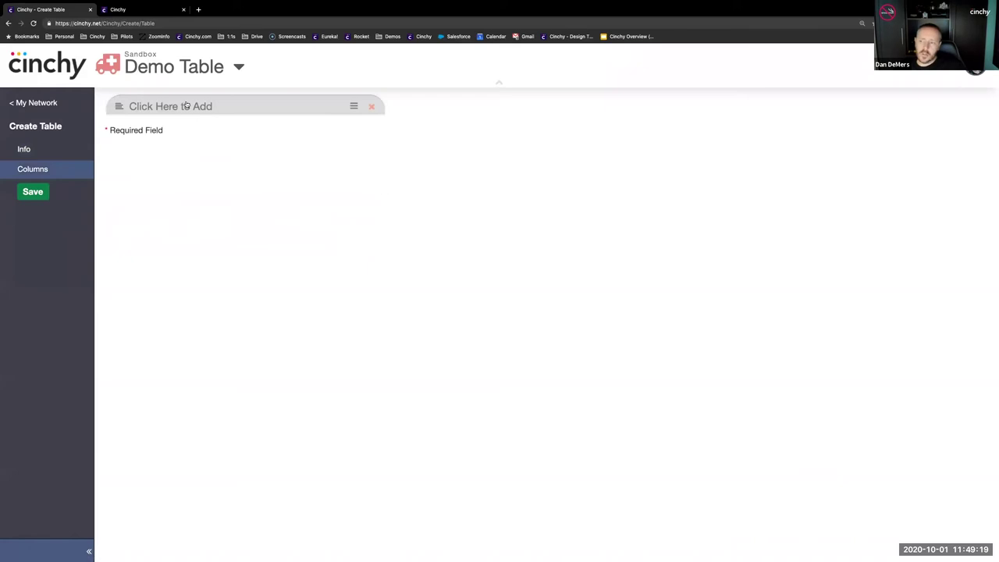
click(186, 105)
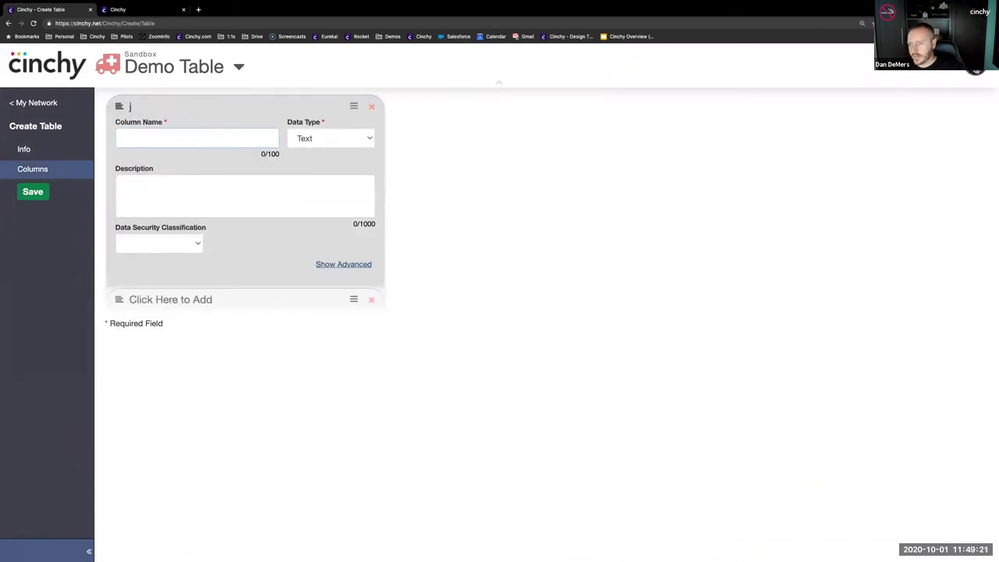
text(Name)
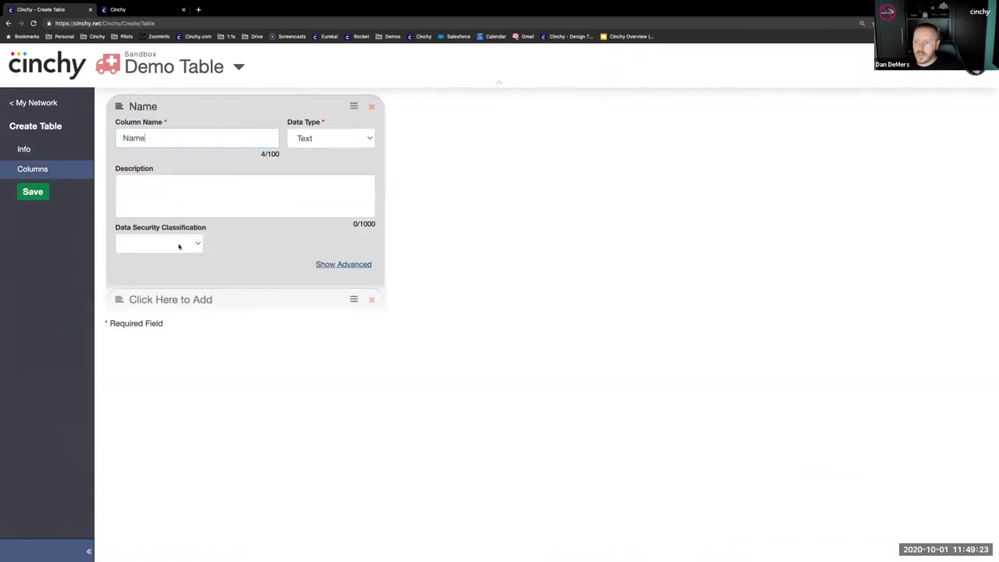
click(159, 189)
text(THe n)
key(ctrl+a)
text(The name of t)
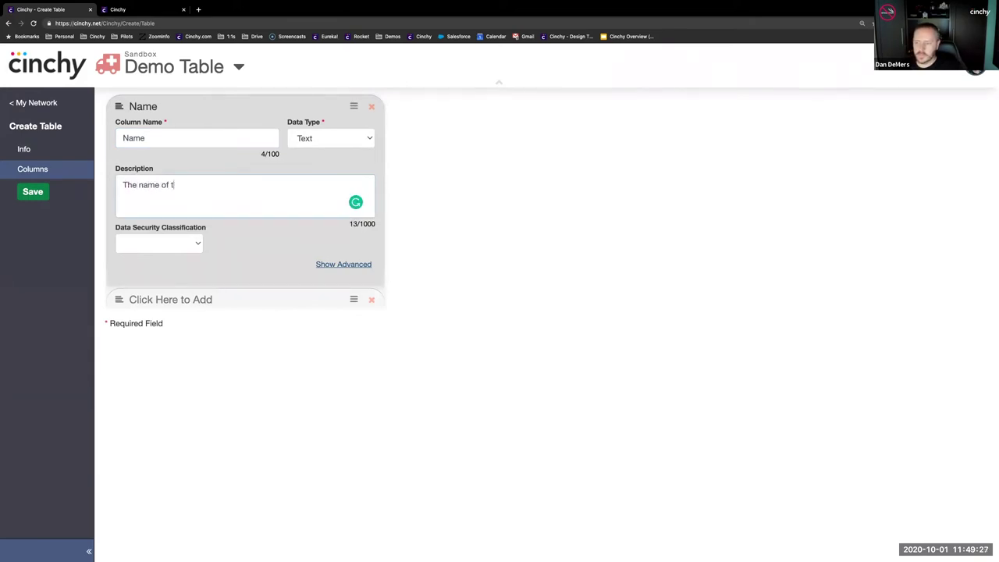
text(he thing.)
- Classify the Name column as Internal and make it mandatory, unique and linkable
click(193, 243)
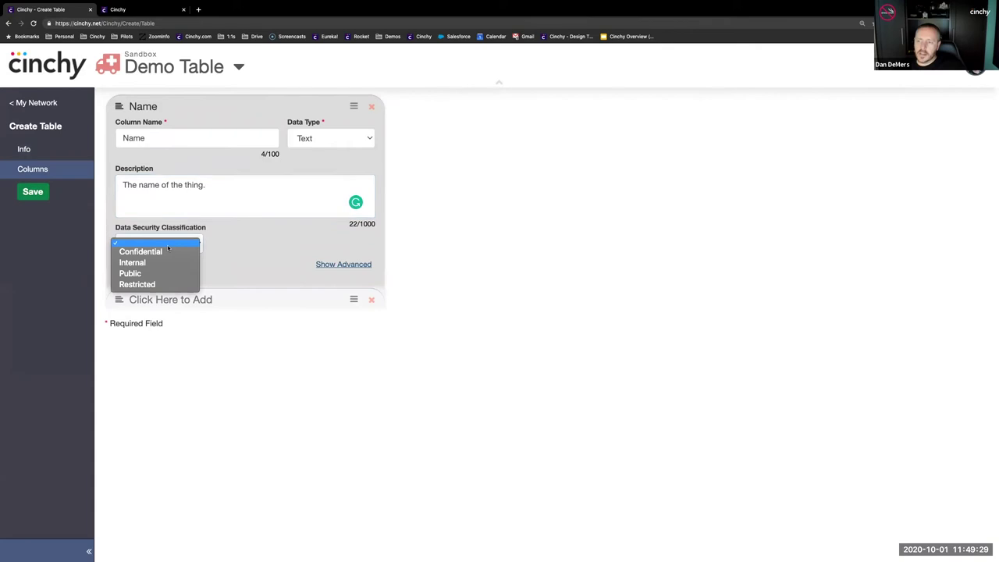
click(150, 263)
click(348, 265)
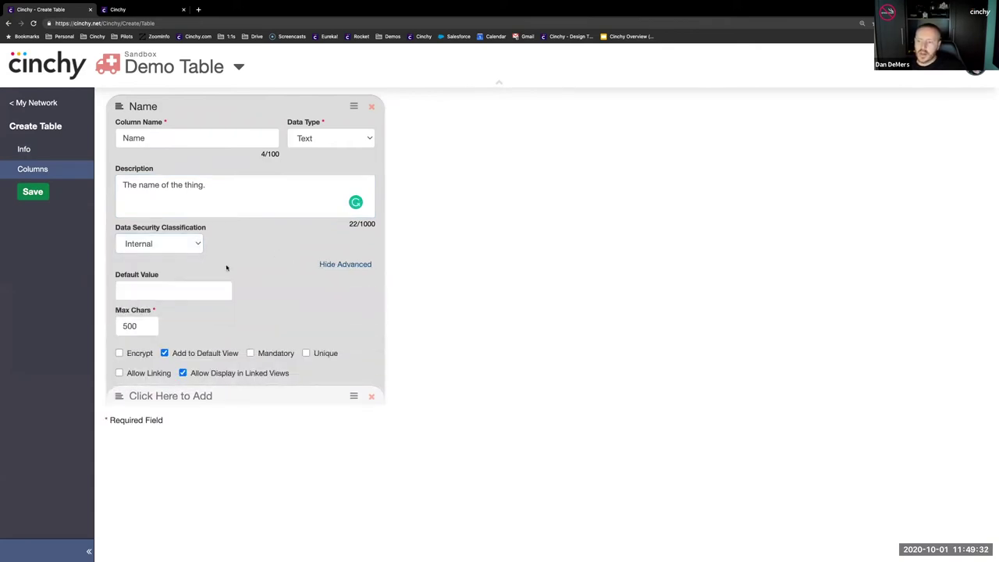
click(271, 354)
click(317, 355)
click(151, 375)
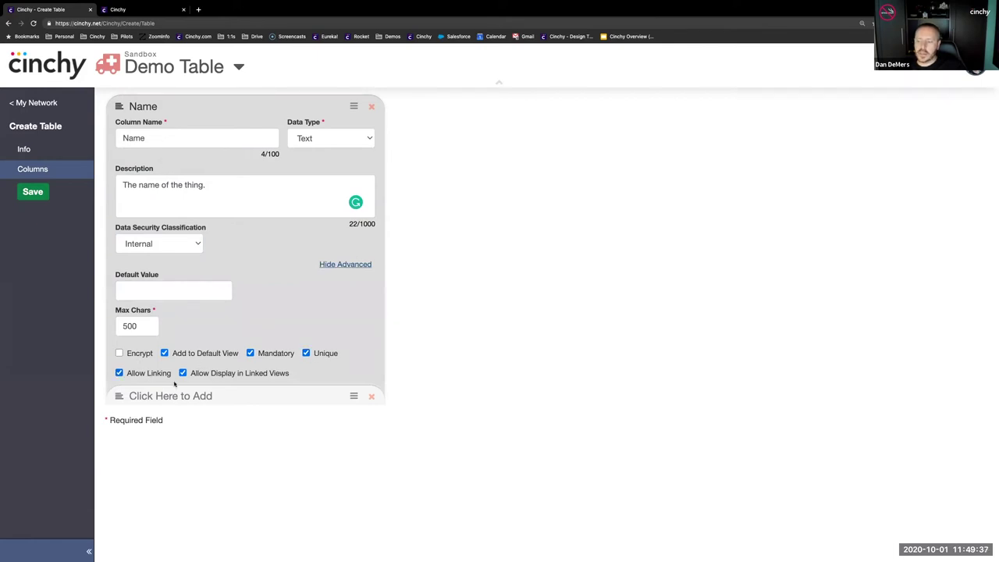
- Add a Number column named Value classified Confidential, then start a third column
click(144, 401)
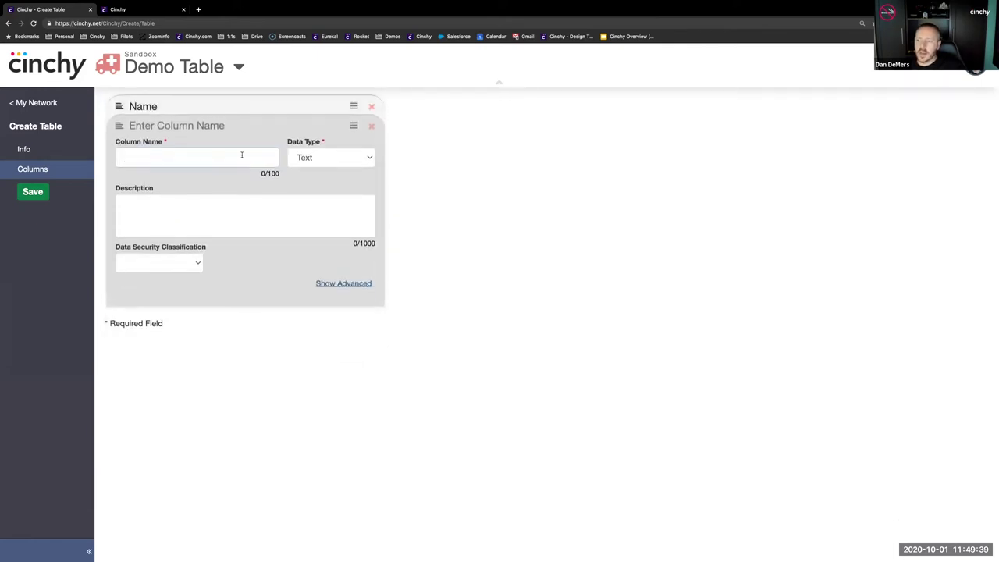
text(Value)
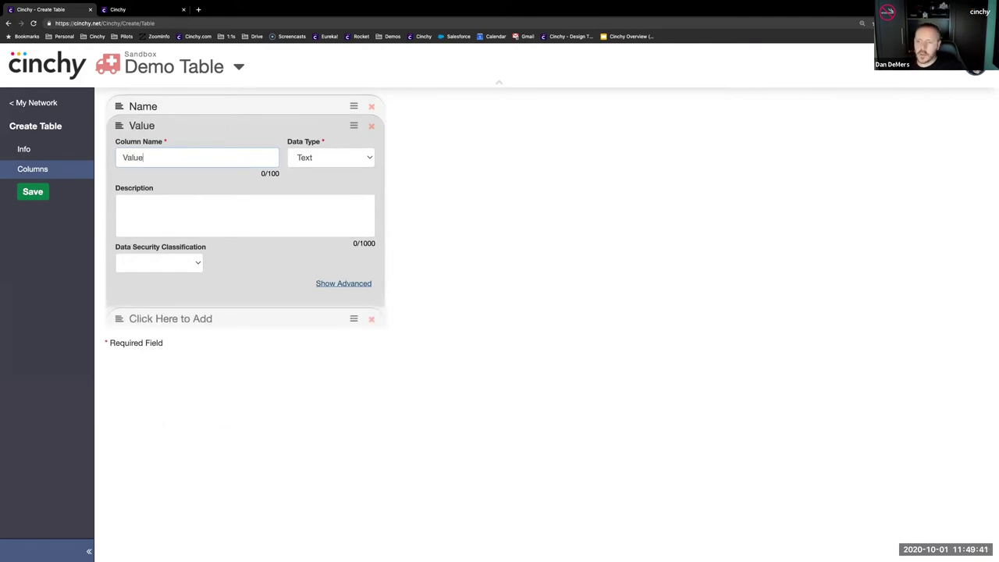
key(Tab)
key(Down)
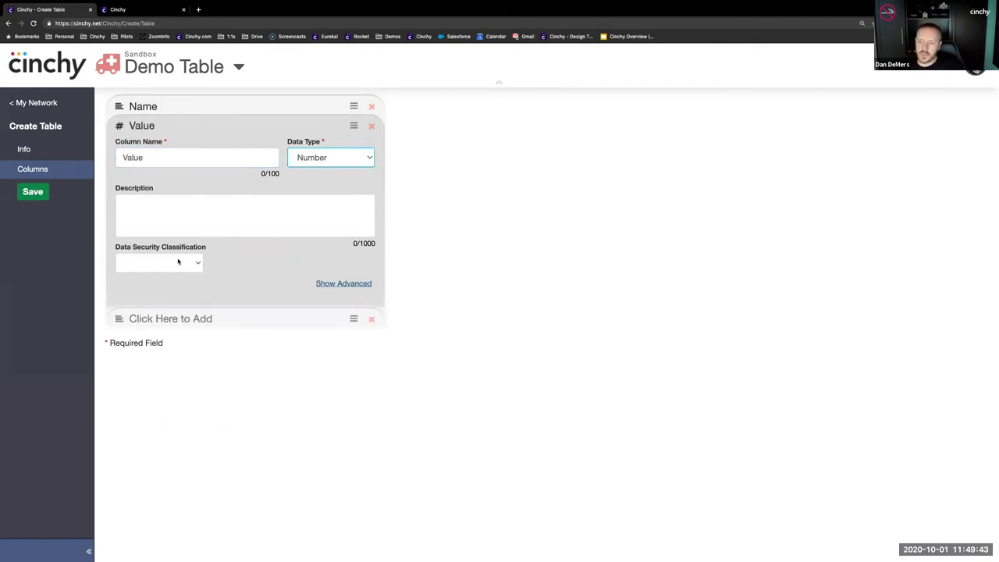
click(178, 262)
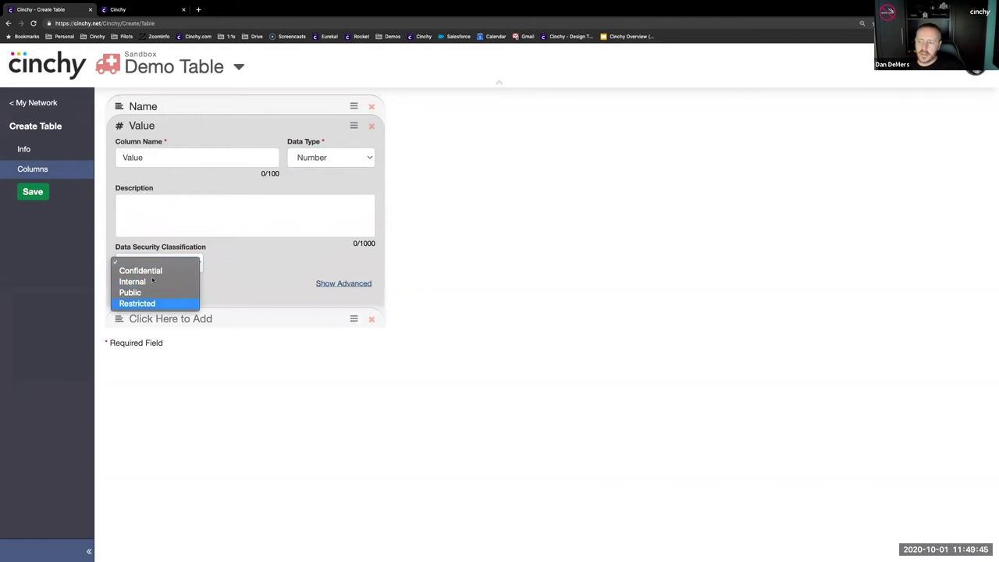
click(154, 272)
click(339, 283)
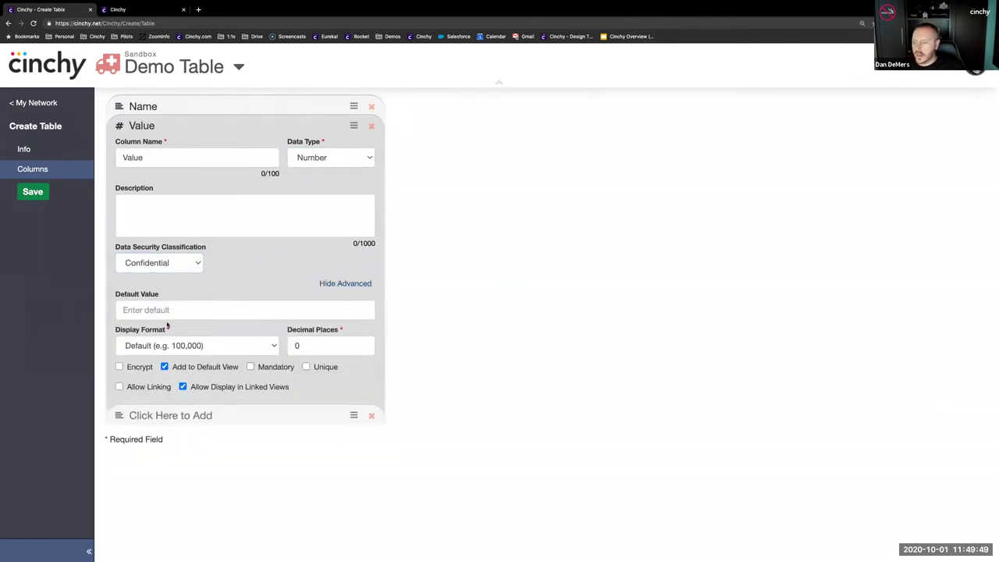
click(178, 415)
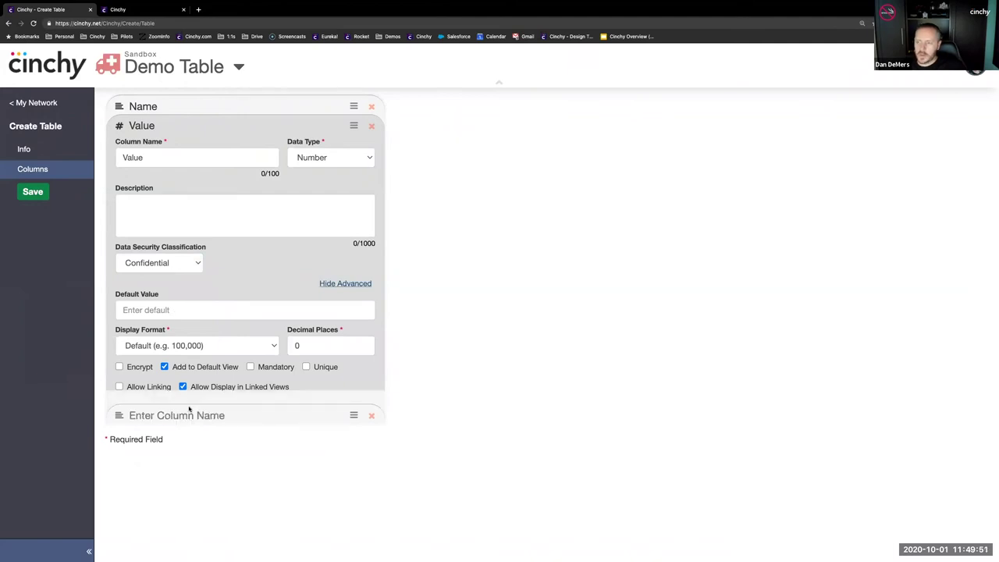
- Name the third column Choice, a Choice type with options 'Option 1' and 'Option 2'
text(Choice)
key(Tab)
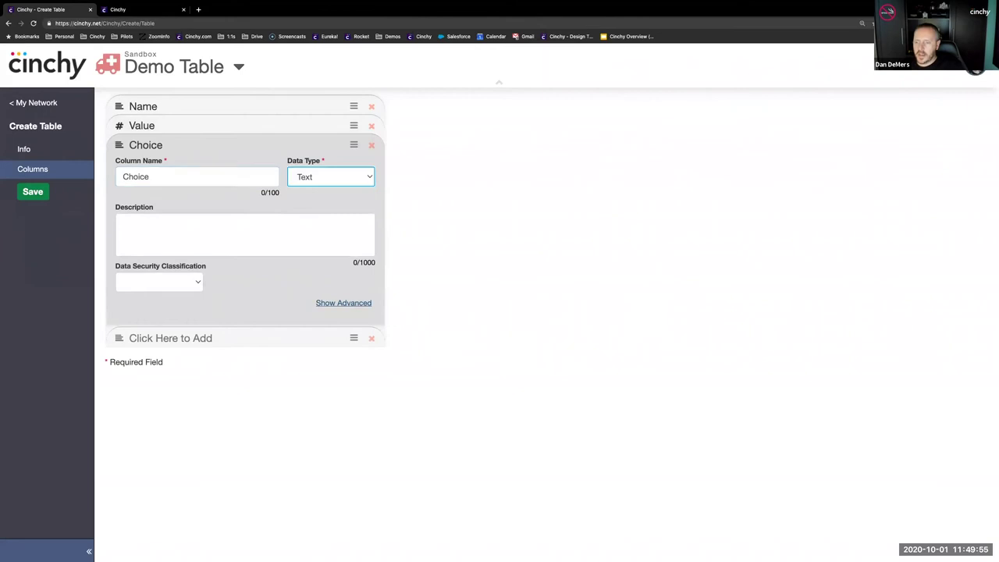
key(c)
key(h)
click(185, 326)
text(Option 1)
key(Return)
text(Option 2)
- Classify the Choice column as Public and describe it 'Choose an option'
click(158, 282)
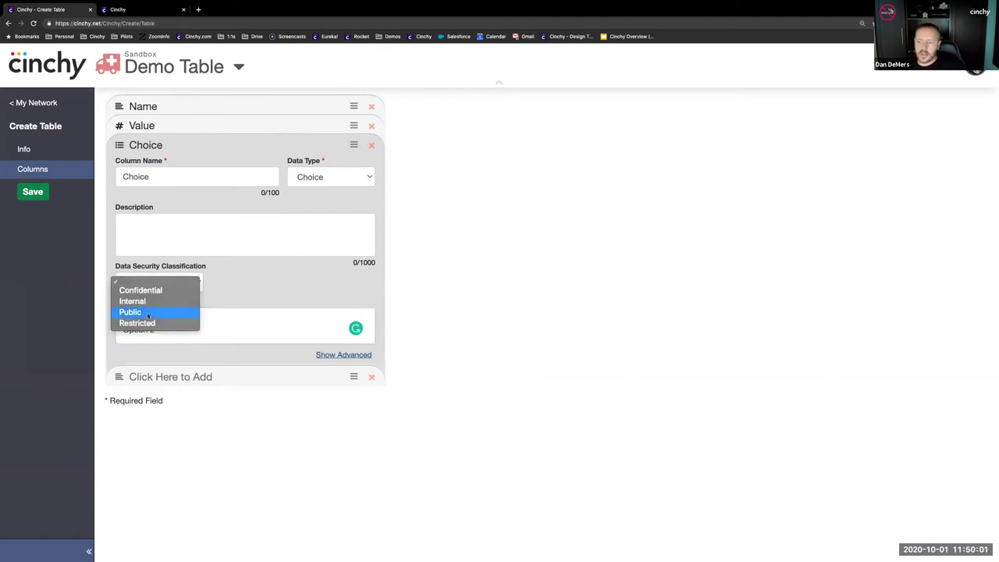
click(148, 315)
click(156, 222)
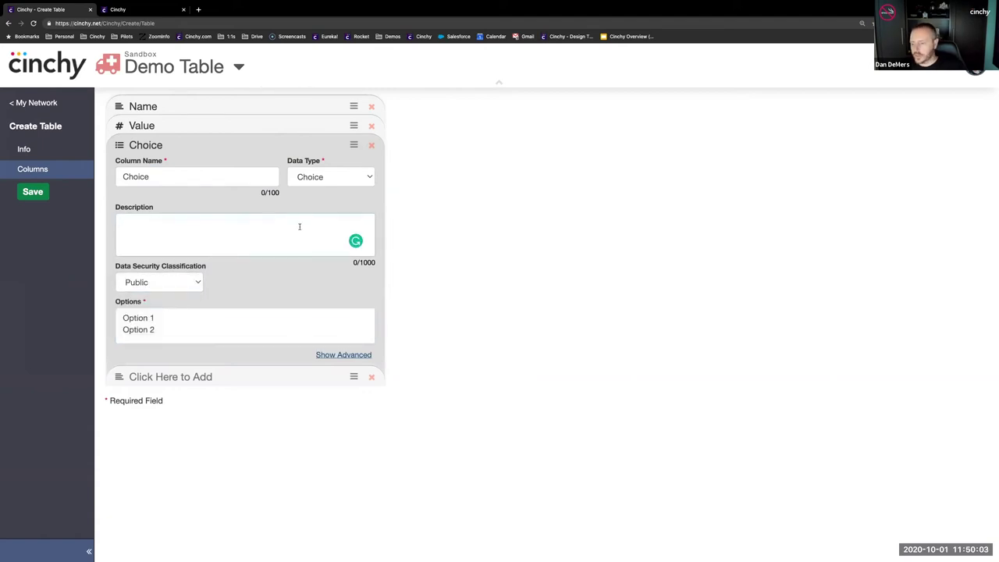
text(Choose an option)
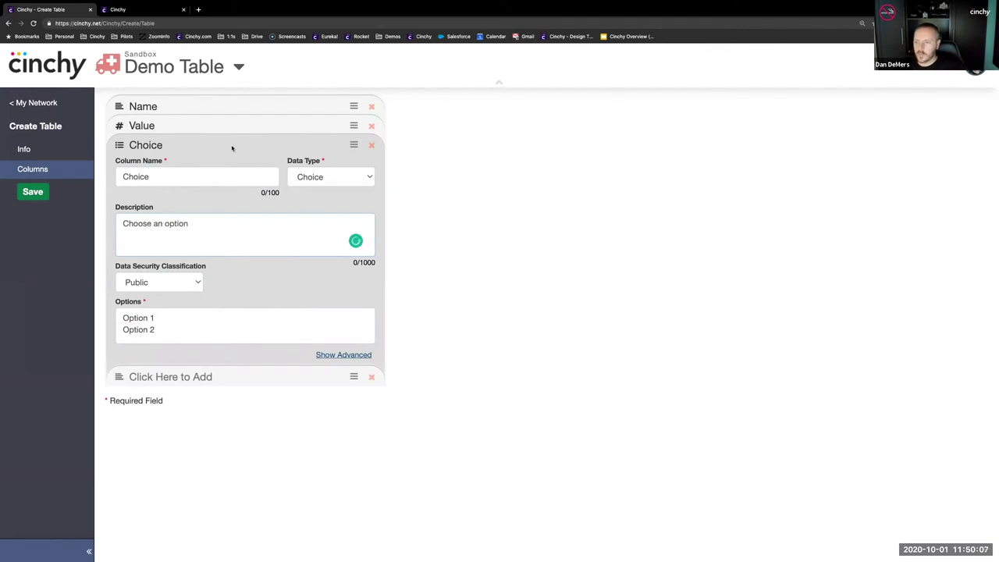
- Give the Value column the description 'Enter a value'
click(219, 129)
click(200, 216)
text(Enter a value)
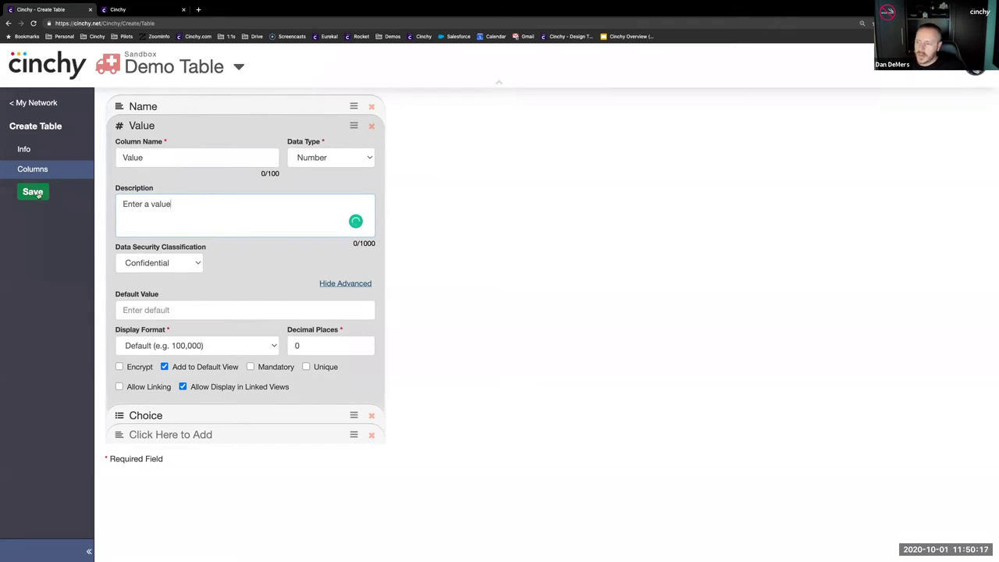
- Add a Link column named Country pointing to the Country Codes table
click(205, 434)
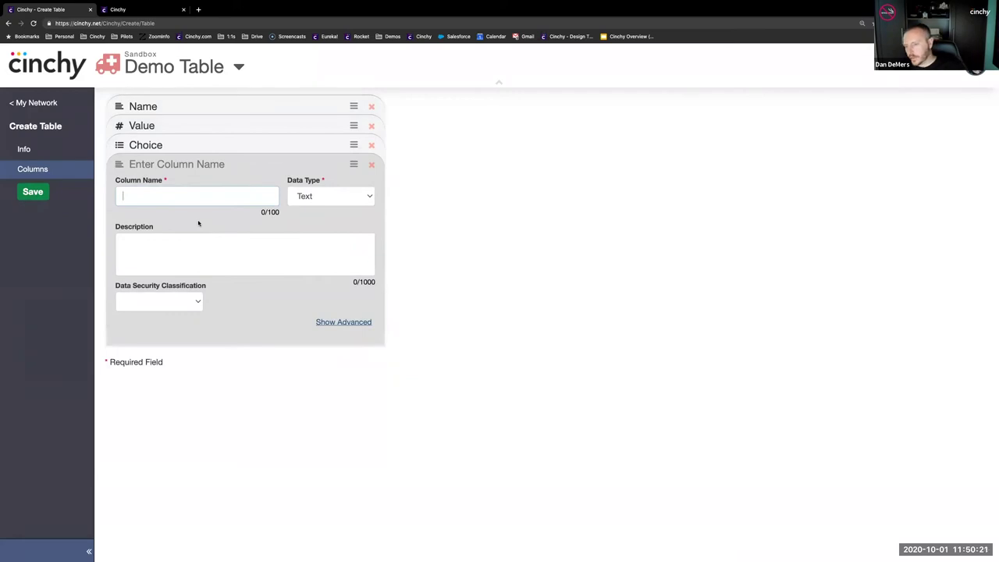
click(332, 199)
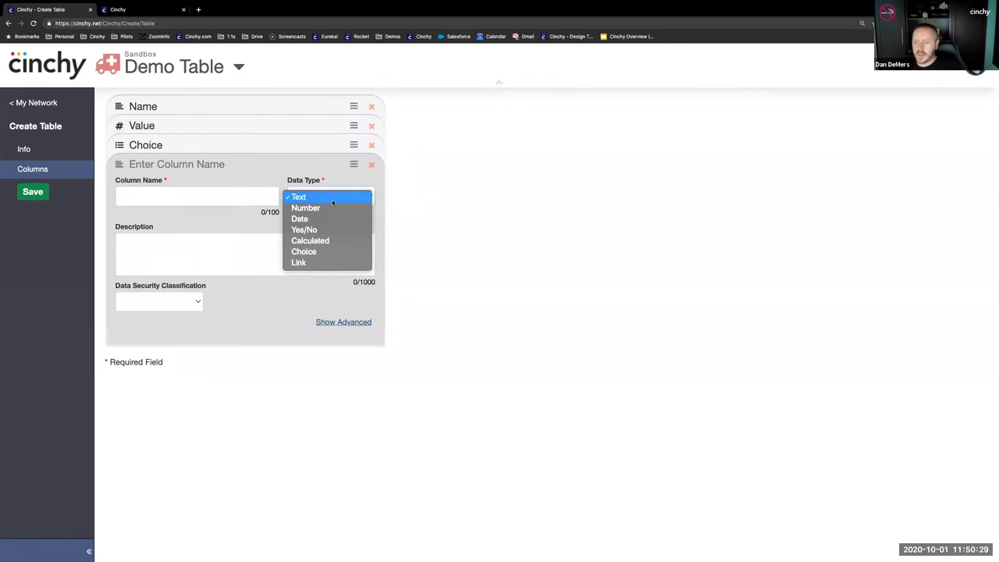
key(Return)
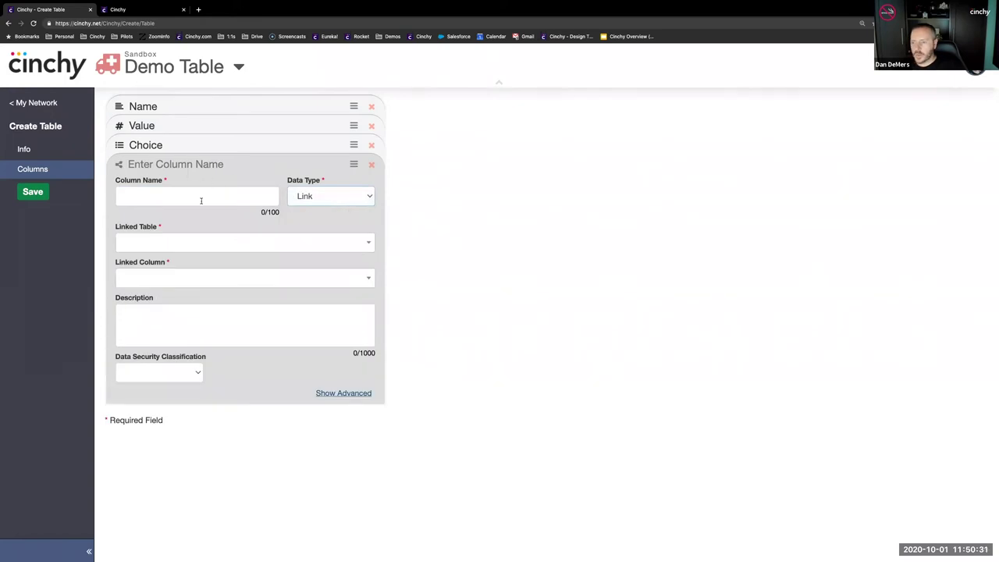
click(201, 200)
text(Country)
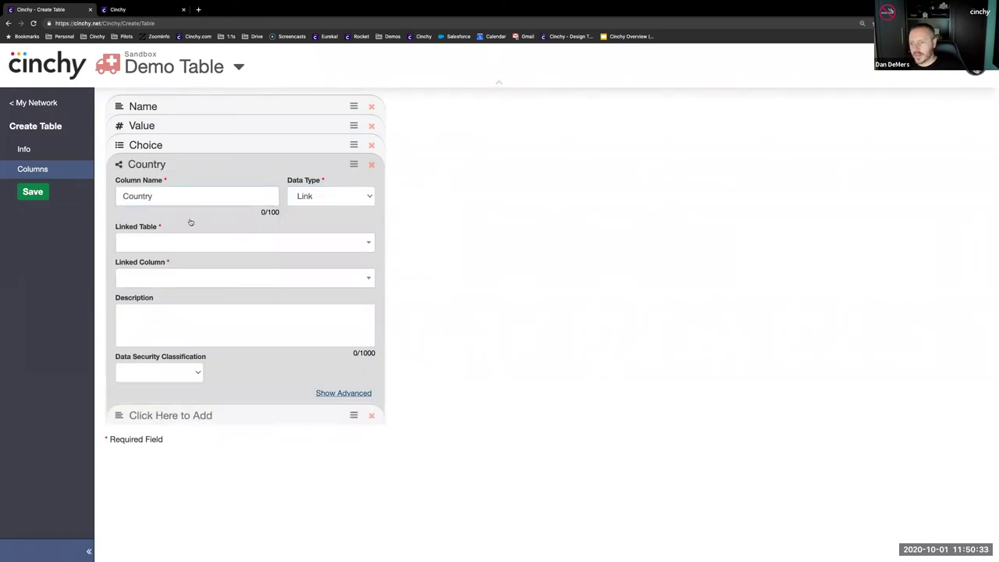
click(185, 246)
text(countr)
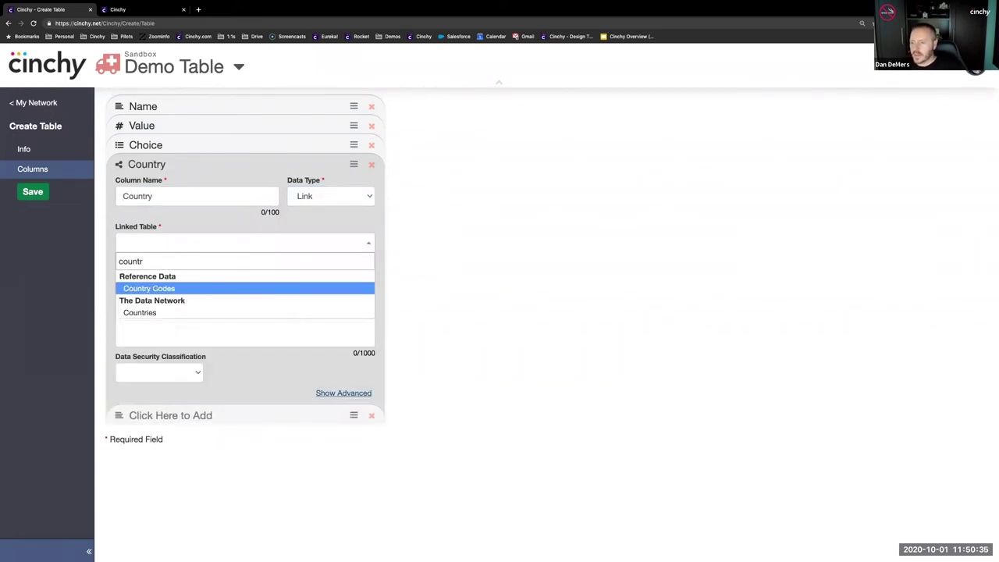
click(146, 289)
- Link Country to the ISO 3166 Name column, classify it Internal, and save the table
click(137, 281)
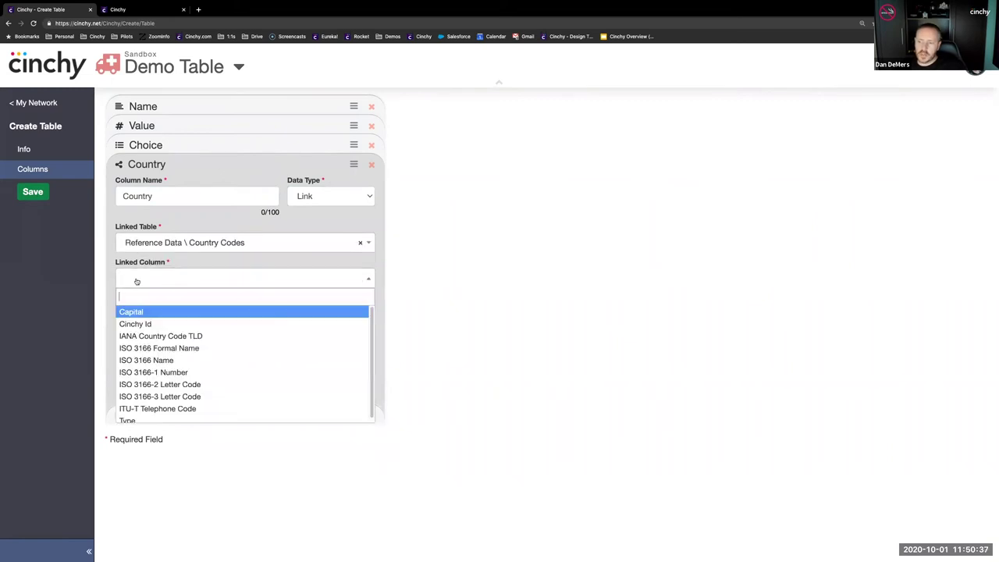
click(162, 361)
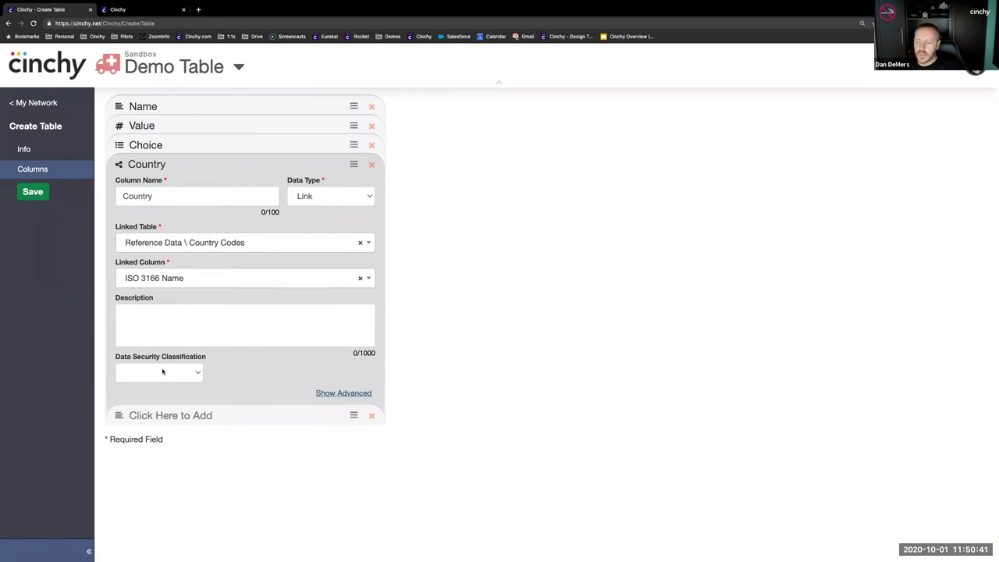
click(162, 373)
click(133, 391)
click(34, 197)
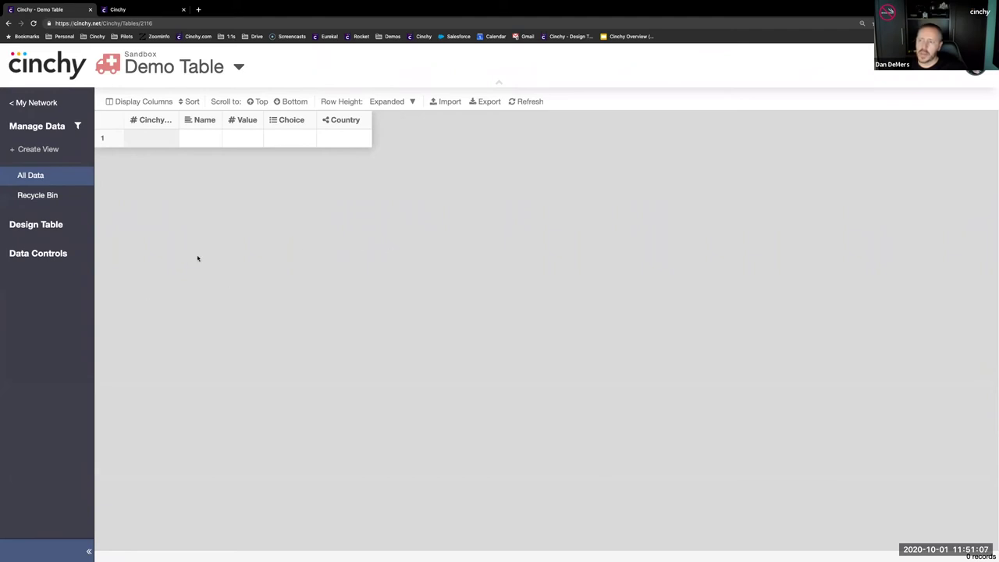
- Fill row 1 with a sample name, Value 234234, Choice Option 1 and Country United States
click(204, 141)
text(Bob)
key(Tab)
text(234234)
double_click(301, 138)
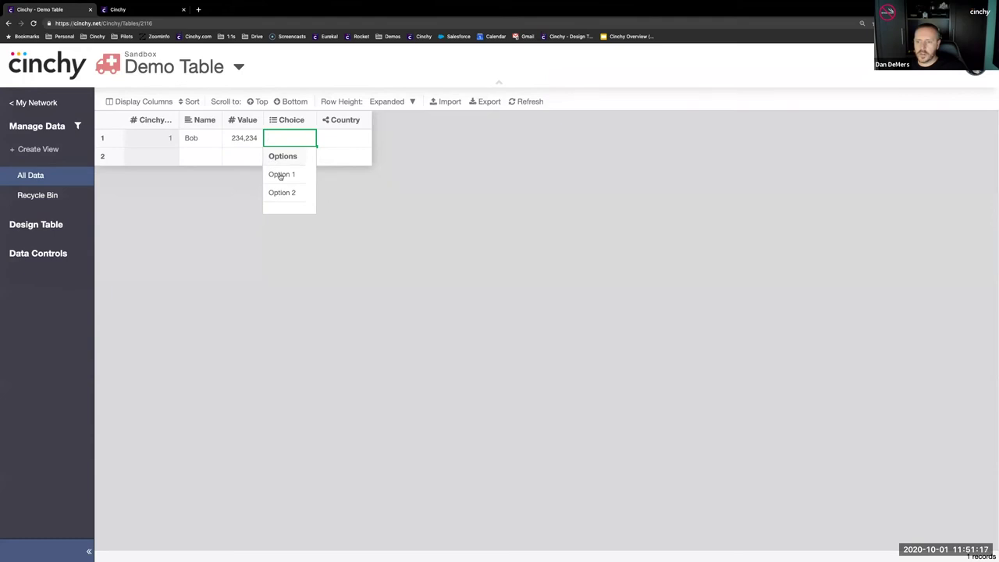
click(281, 175)
double_click(362, 137)
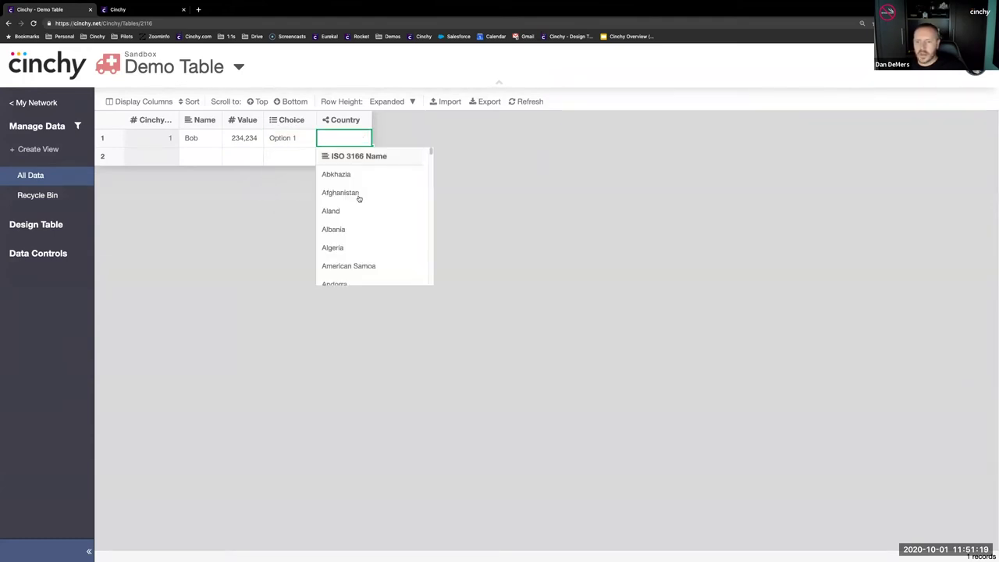
text(unite)
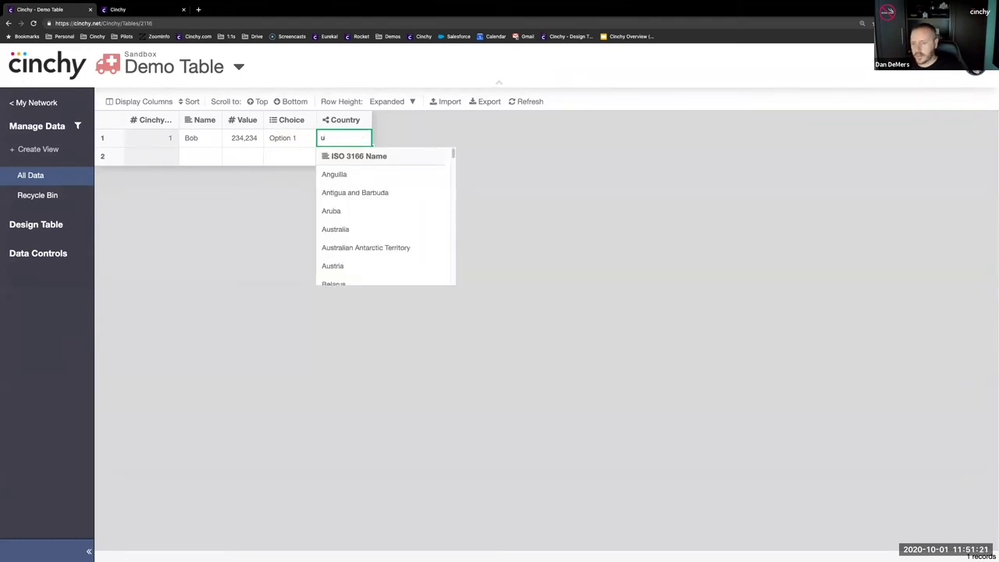
click(343, 211)
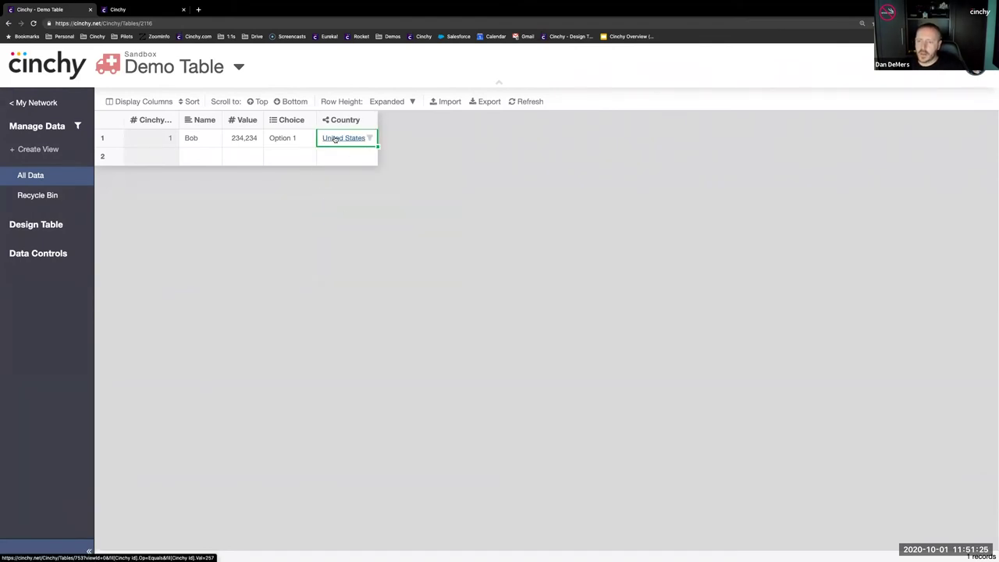
- Edit row 1's Value, then revert the row to version 4.0 from its collaboration log
click(231, 138)
text(3)
right_click(243, 141)
click(257, 226)
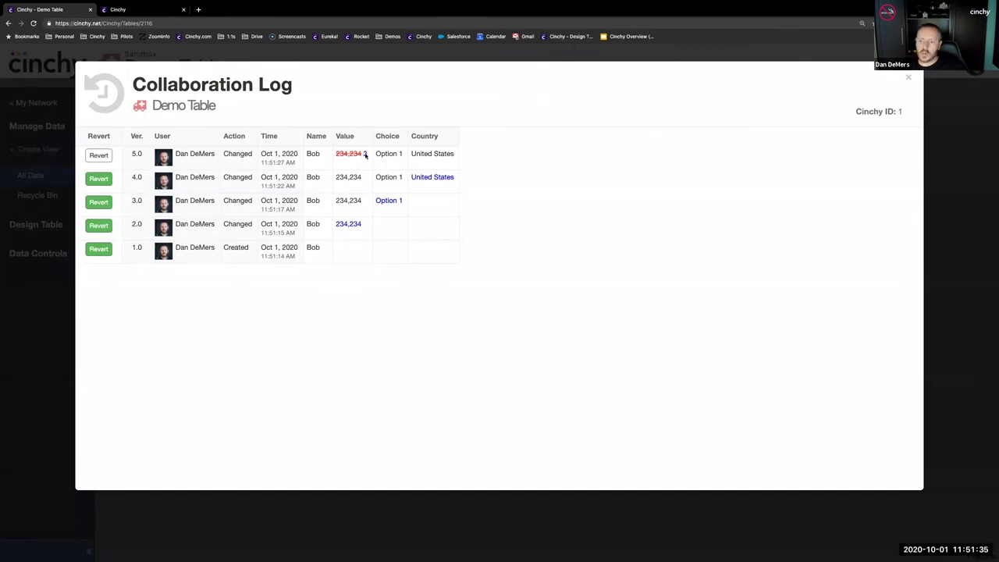
click(92, 180)
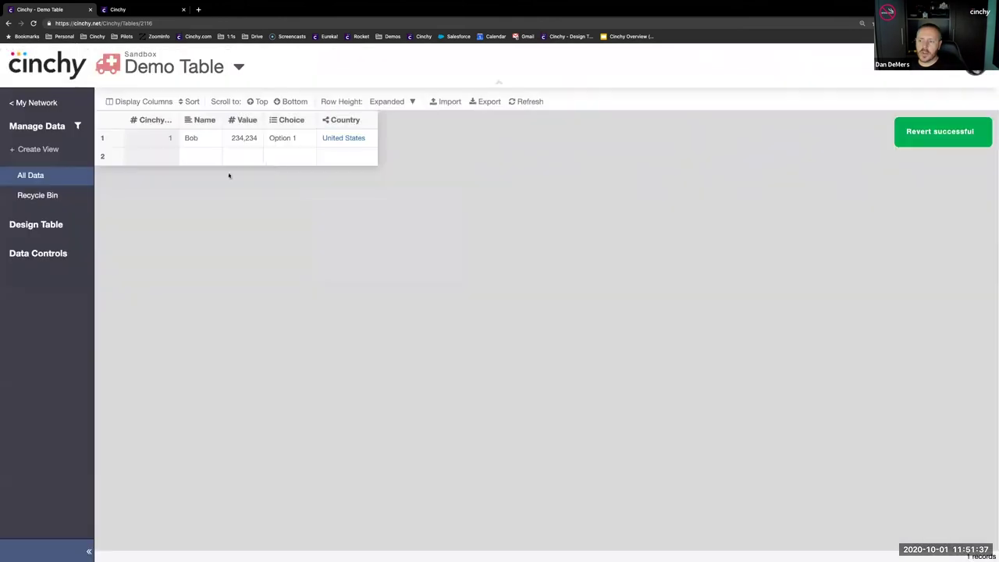
- Reopen the row's collaboration log to confirm the revert, then close it
right_click(248, 140)
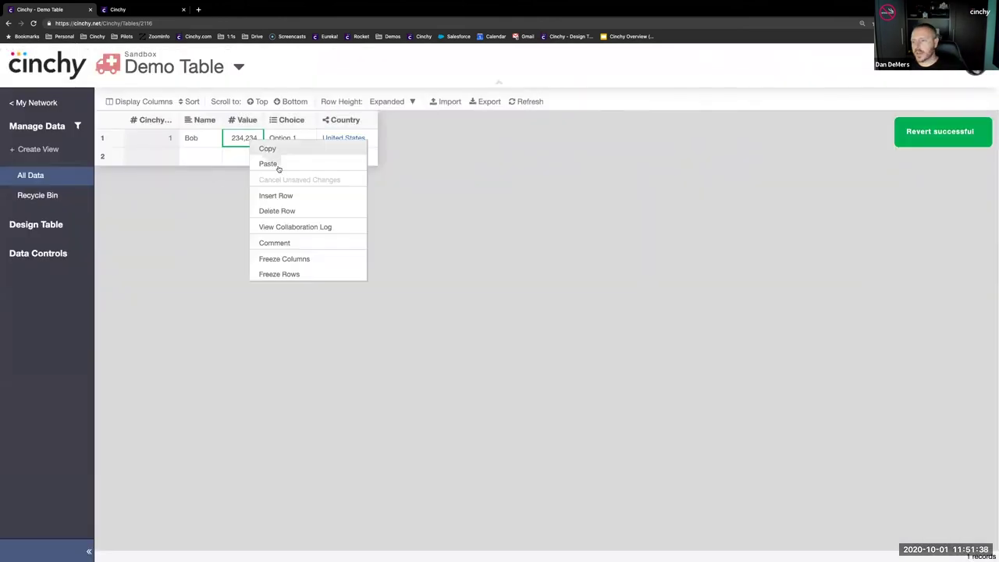
click(312, 228)
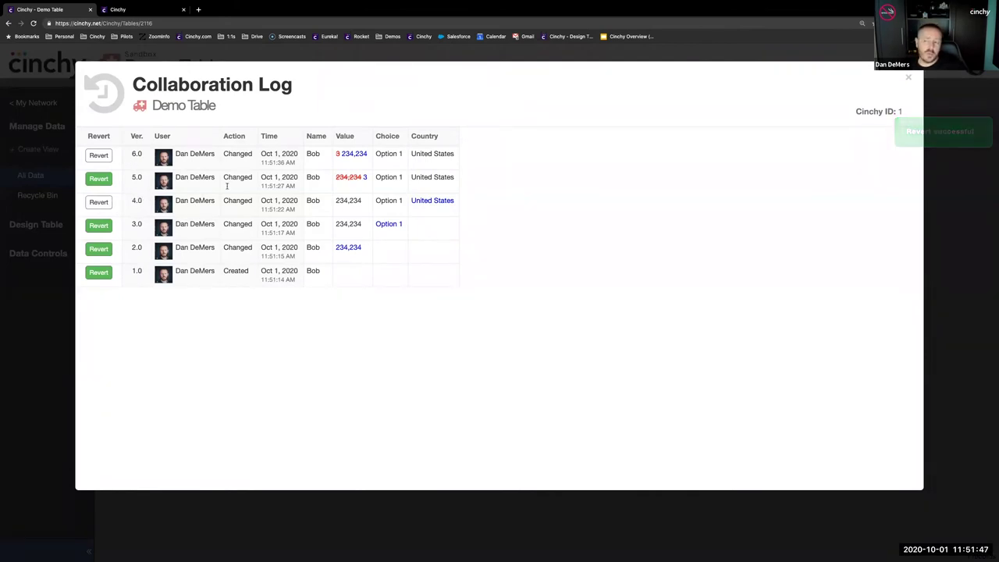
click(909, 78)
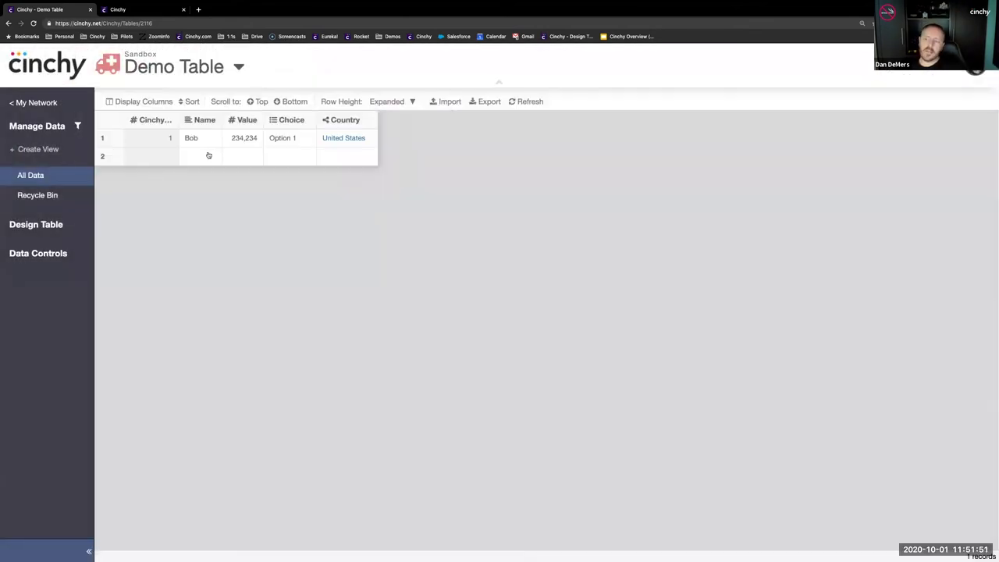
- From My Network, open the Cinchy Tables and Table Columns bookmarks in new tabs
click(200, 138)
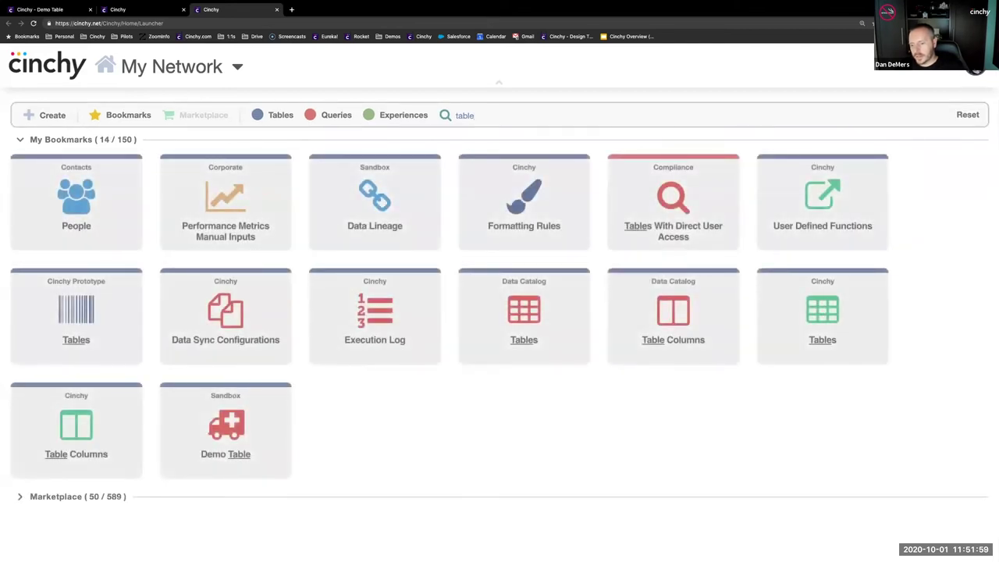
click(822, 312)
click(75, 425)
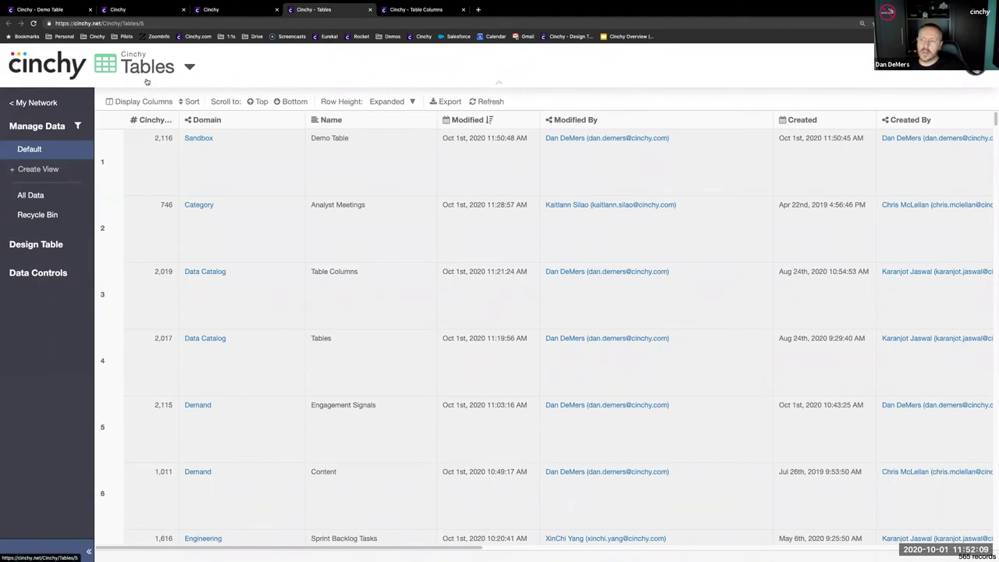
- Inspect the Tables table's column design and Domain settings, then show its data grid
click(49, 244)
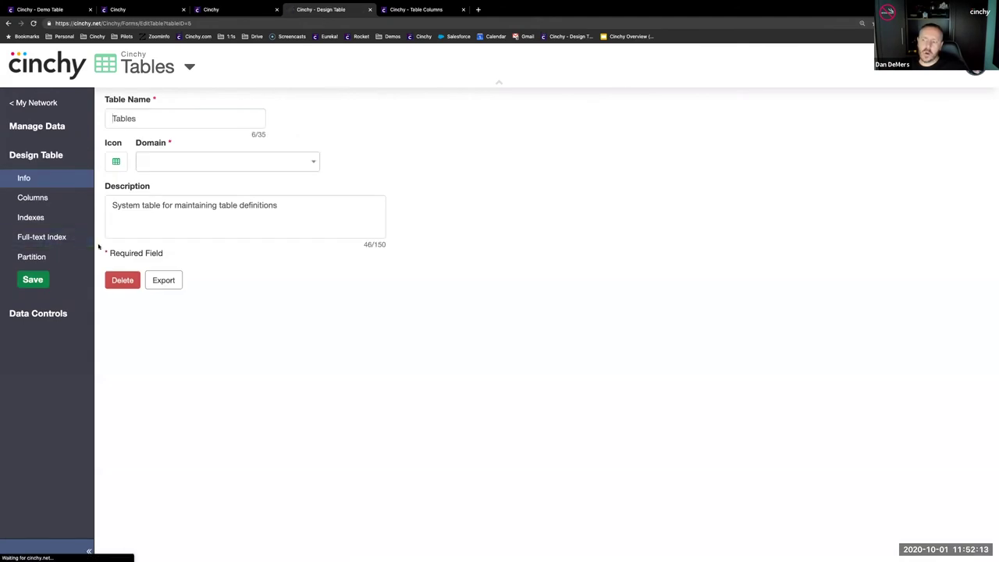
click(48, 198)
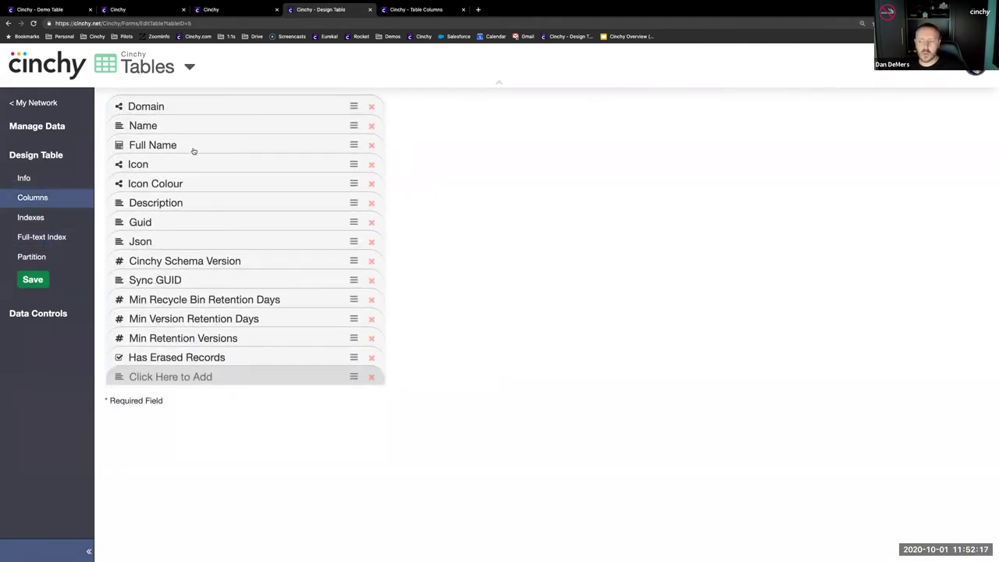
click(177, 110)
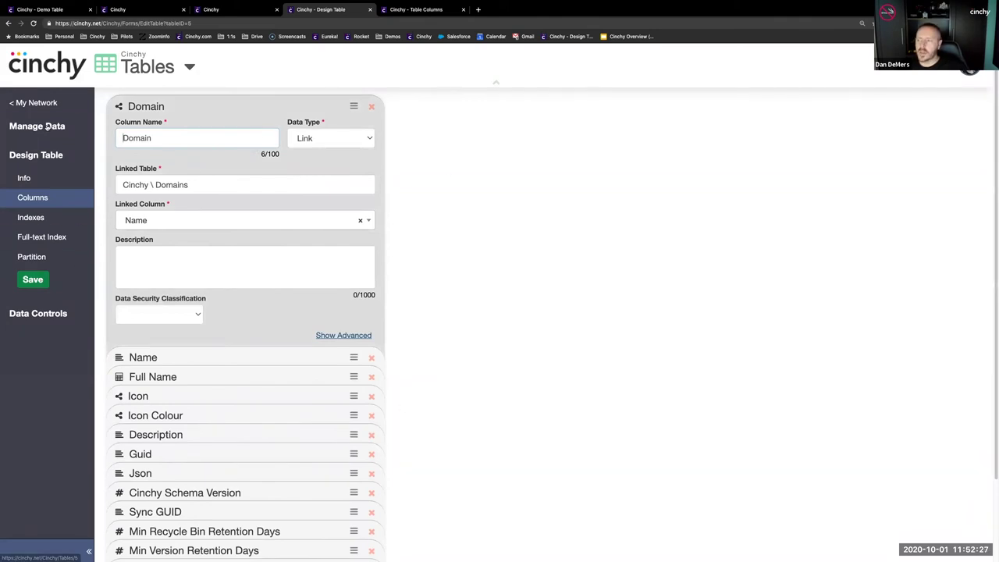
click(61, 127)
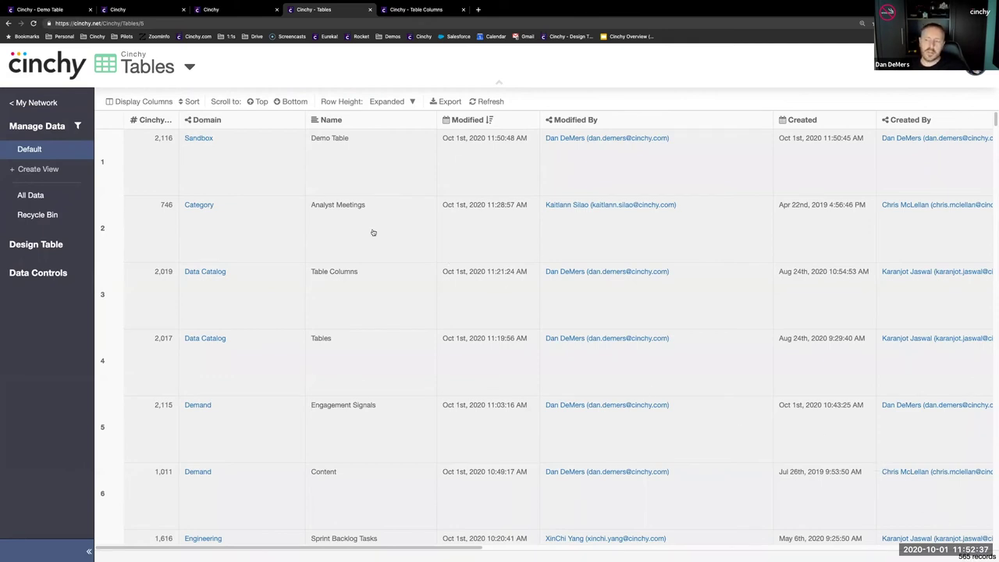
click(344, 179)
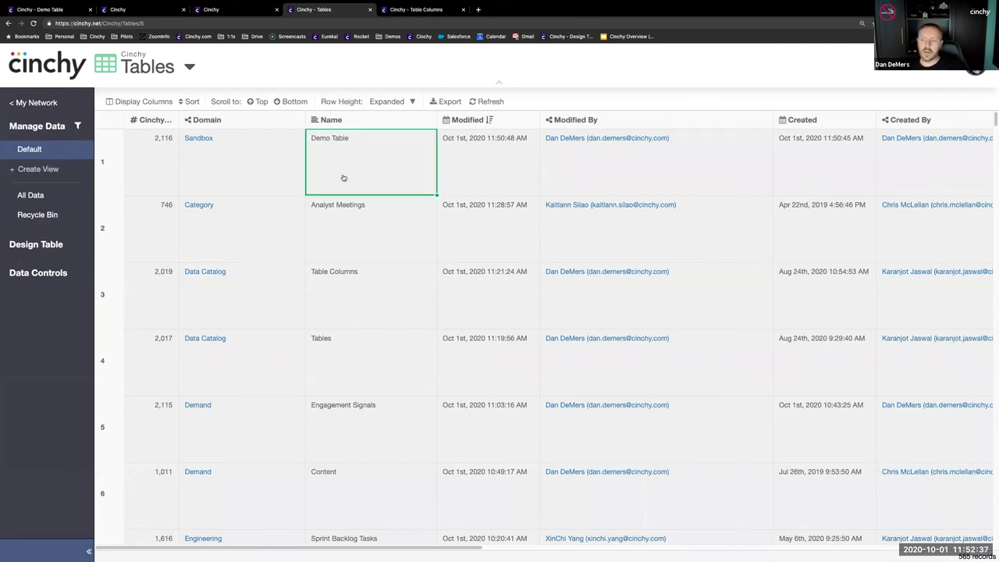
click(240, 13)
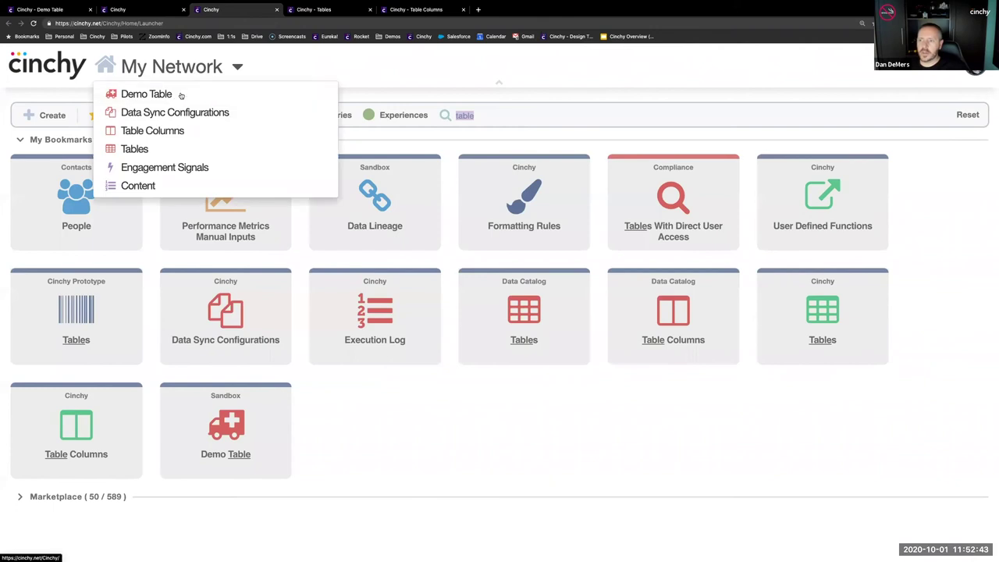
click(181, 95)
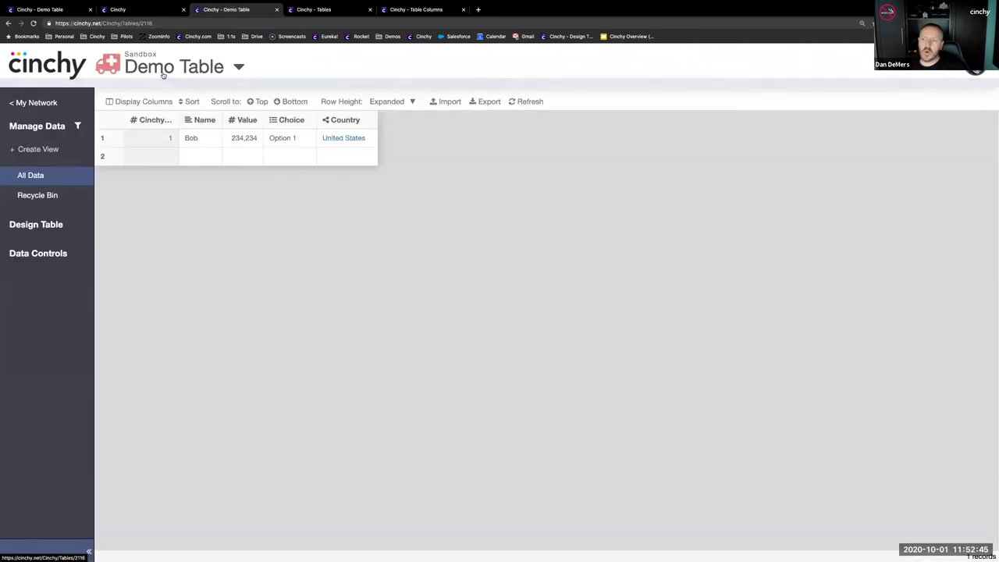
click(322, 12)
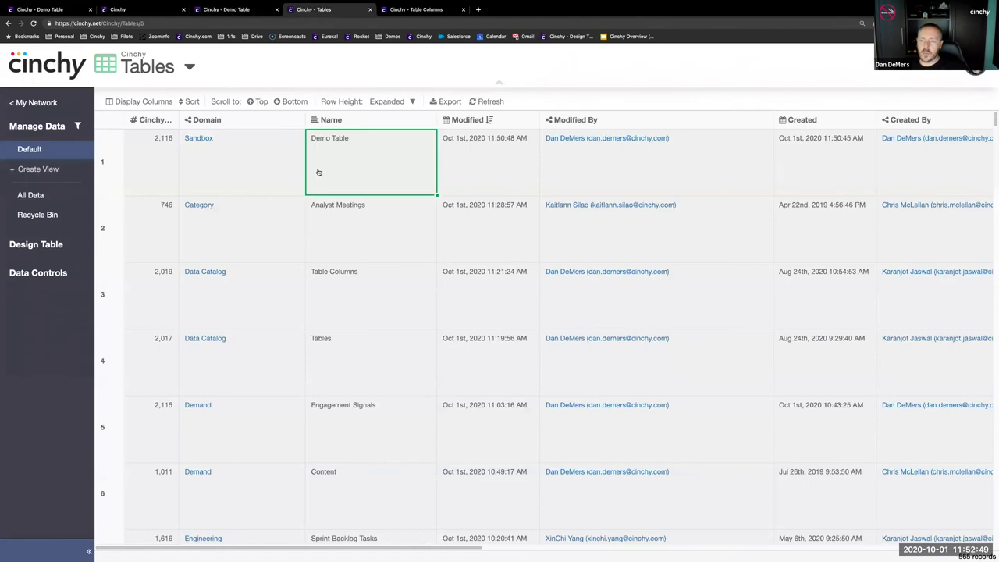
click(153, 162)
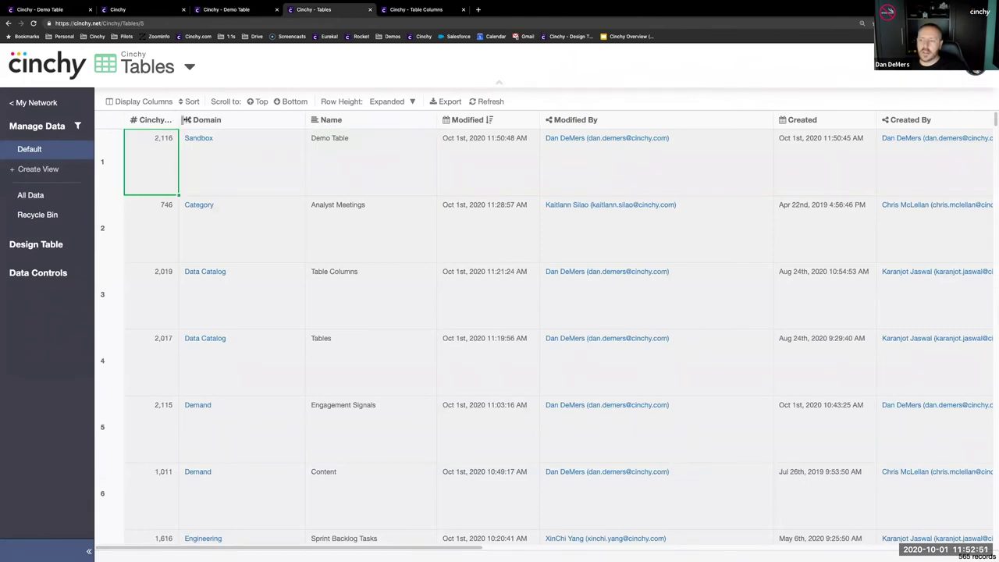
drag(188, 120, 176, 148)
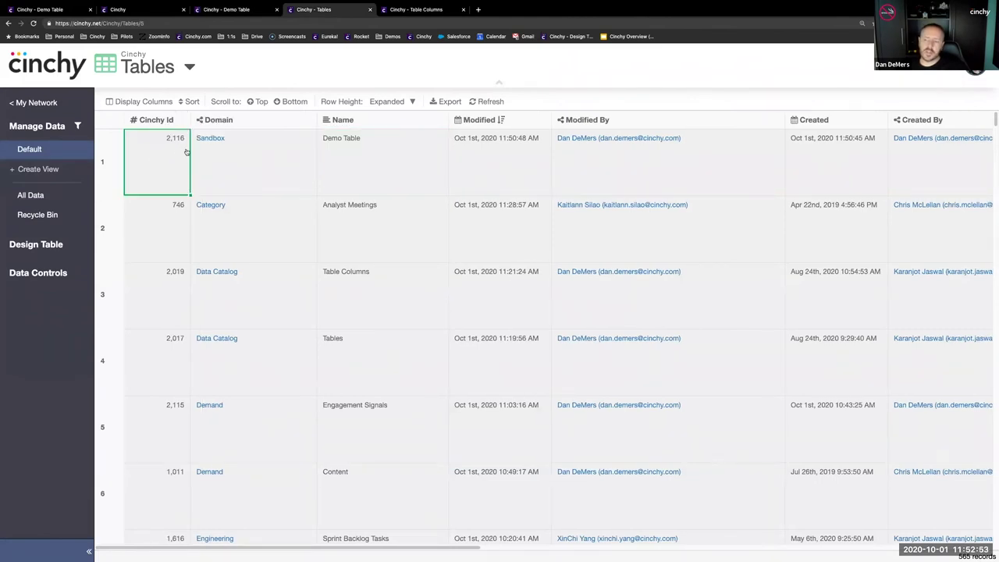
click(214, 143)
click(340, 144)
click(482, 148)
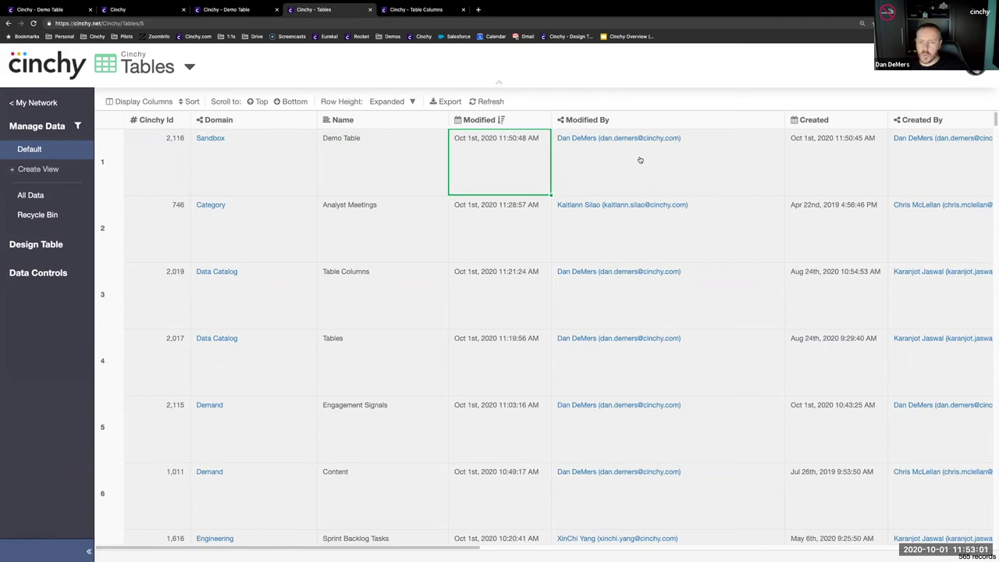
click(815, 162)
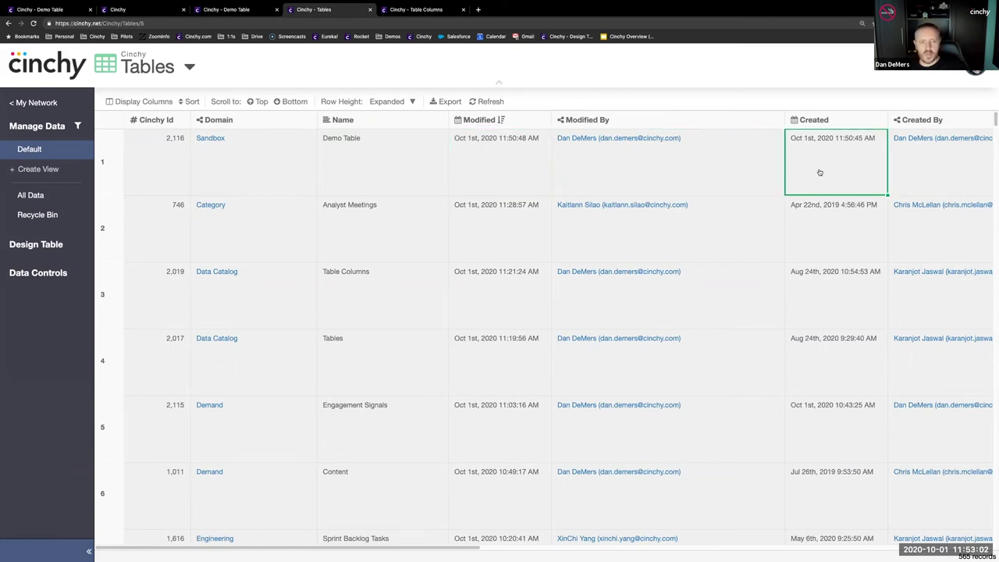
click(914, 167)
scroll(858, 180, right, 5)
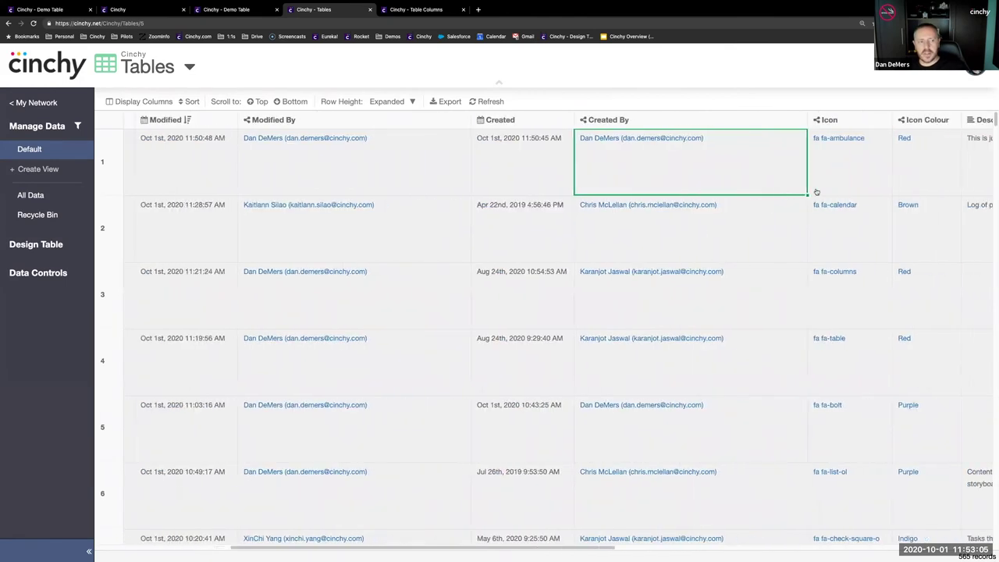
click(819, 186)
click(891, 177)
scroll(837, 187, right, 3)
click(856, 168)
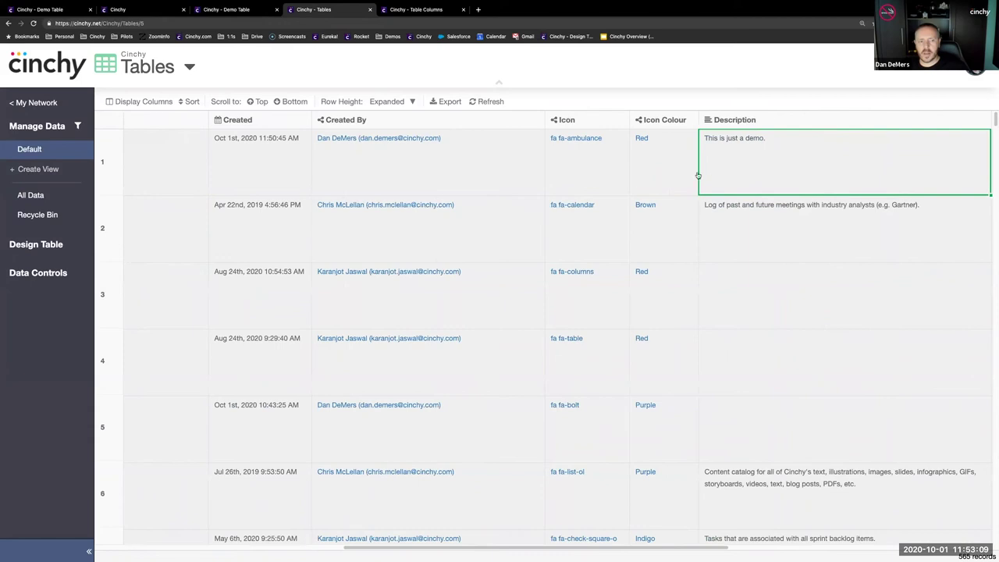
- Filter Table Columns to Table contains 'demo table' and sort by Is System Column
click(415, 10)
click(79, 126)
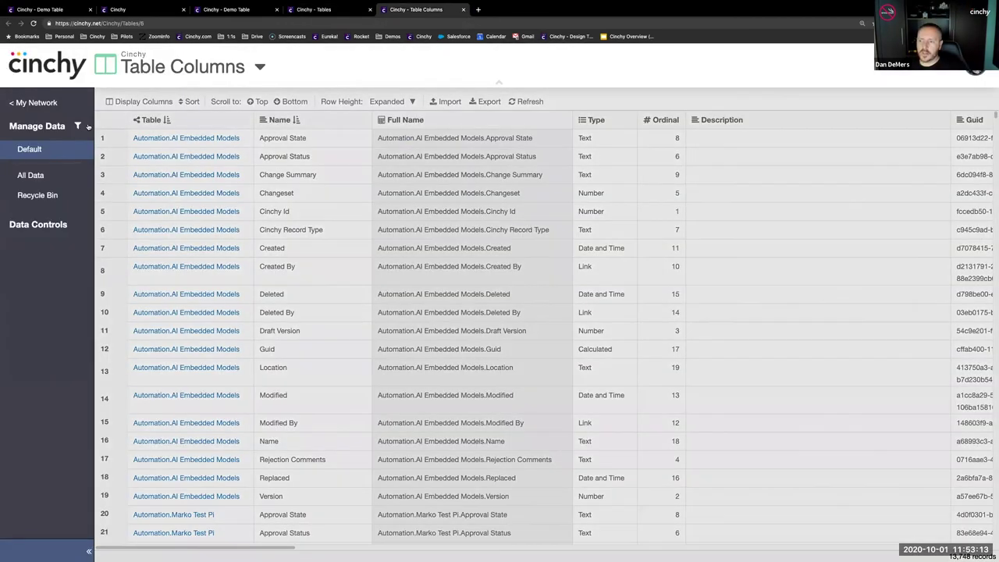
click(160, 152)
text(table)
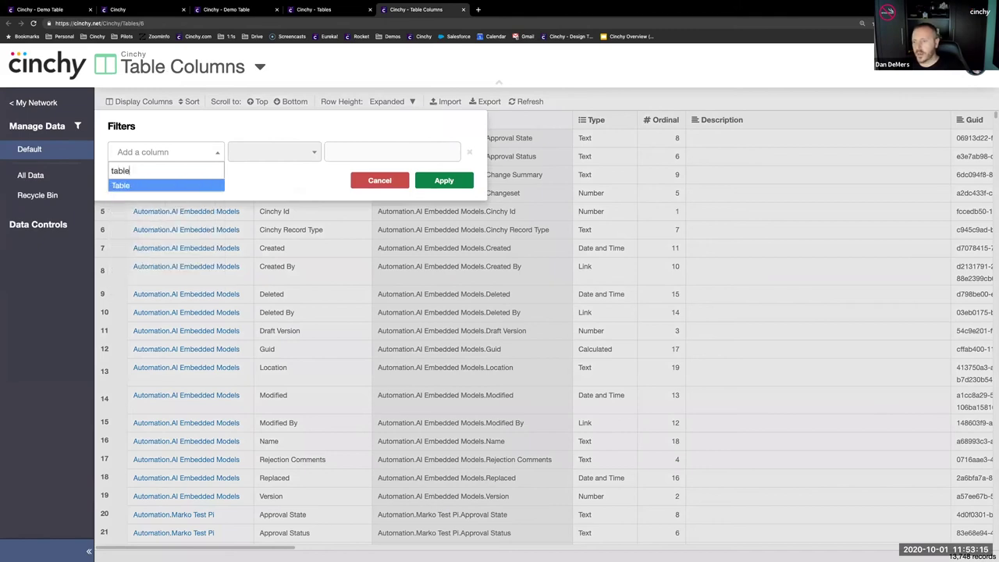
key(Return)
text(demo t)
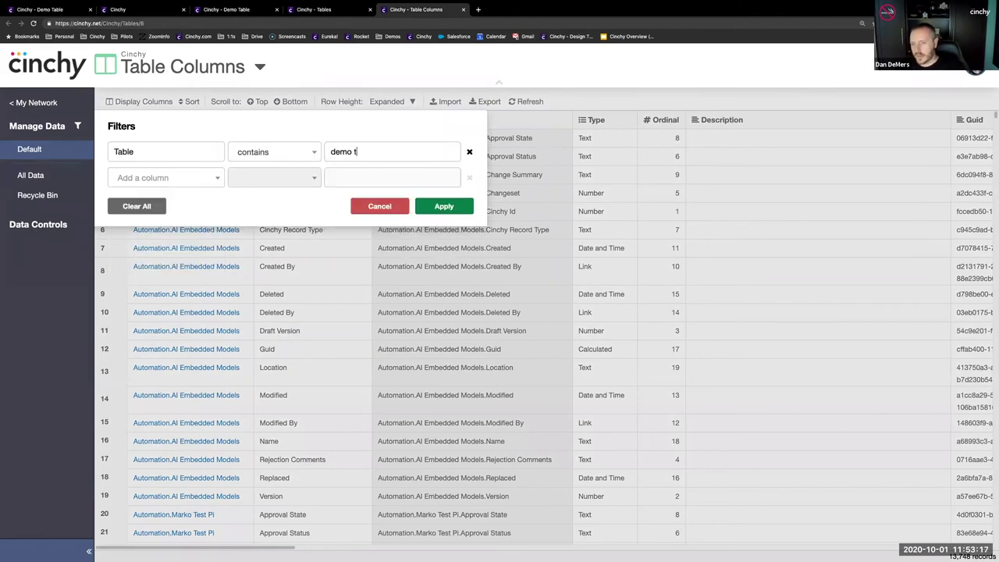
text(able)
key(Return)
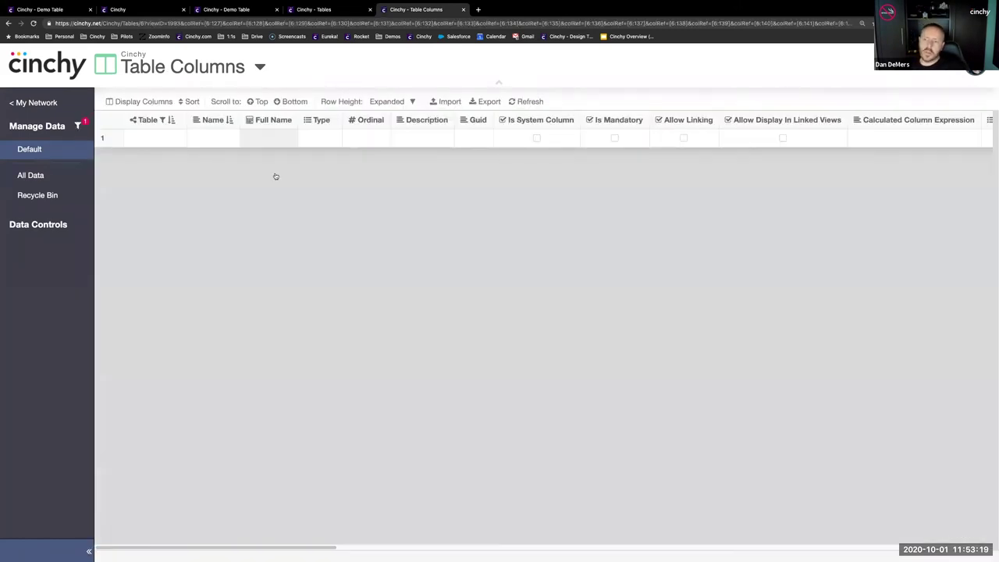
scroll(278, 346, down, 2)
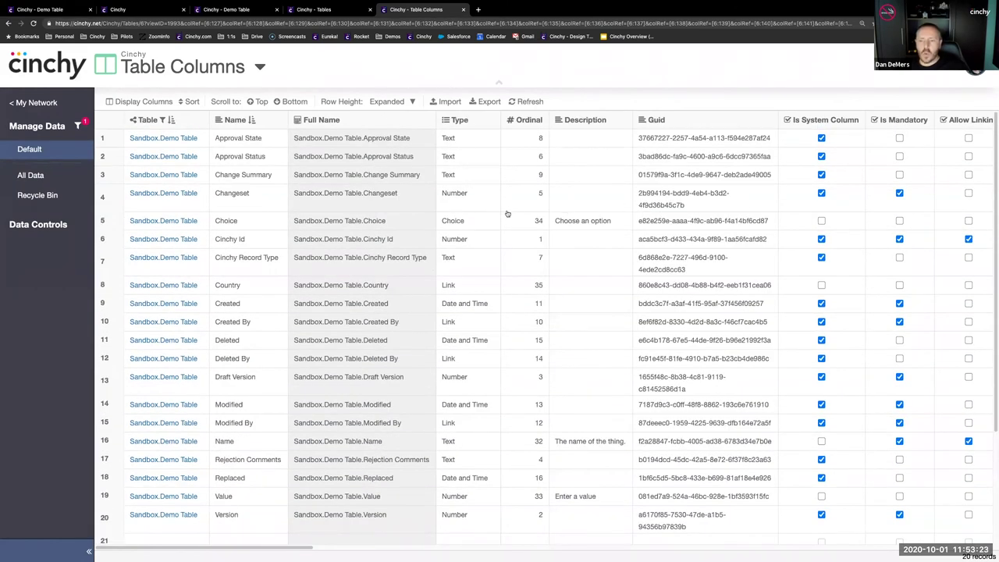
click(828, 122)
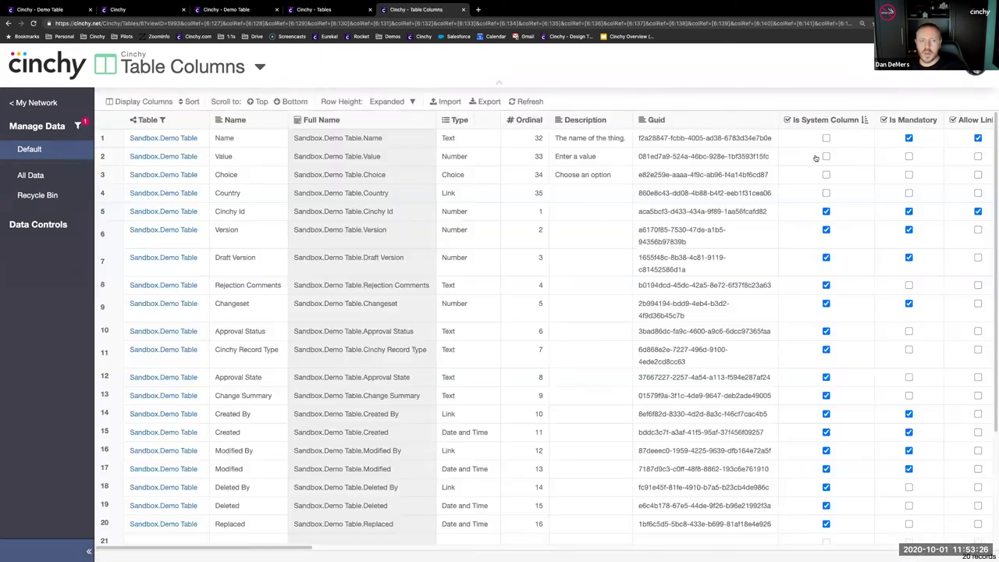
- Highlight the Name, Value, Choice and Country entries, their types, descriptions and remaining system columns
drag(806, 138, 171, 198)
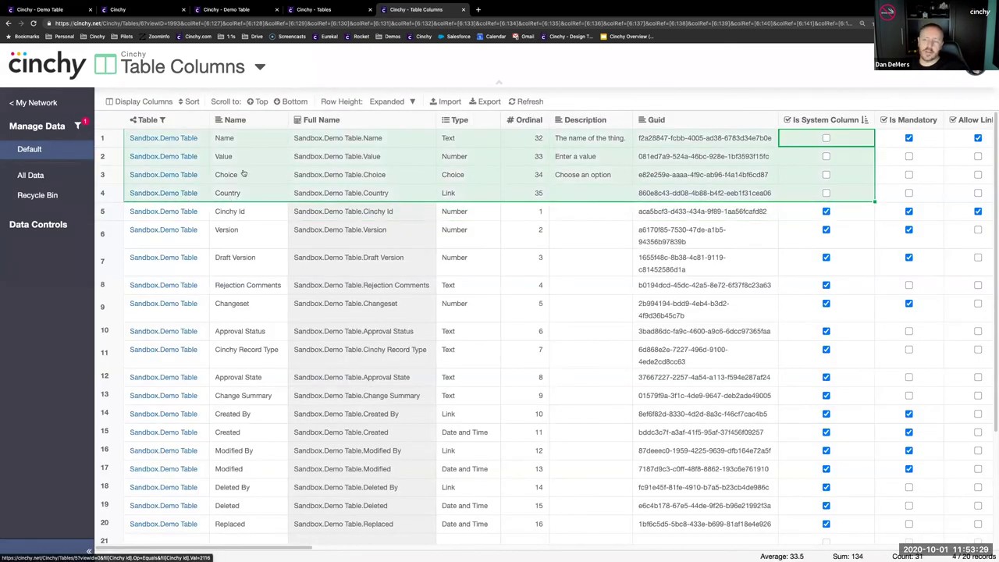
click(244, 142)
click(242, 160)
click(245, 178)
click(242, 195)
click(456, 195)
click(459, 176)
click(460, 159)
click(459, 140)
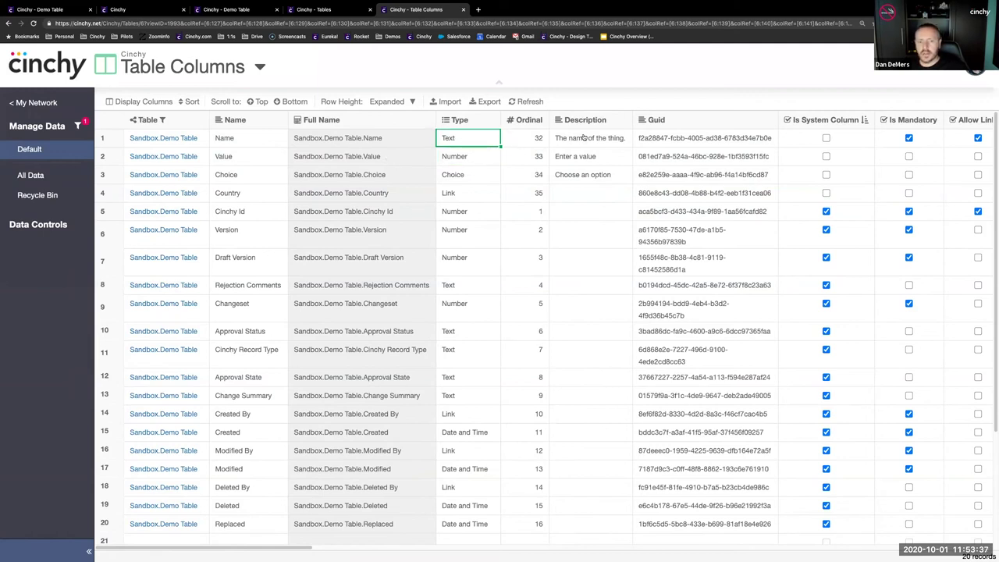
drag(583, 139, 589, 174)
drag(803, 140, 811, 200)
click(909, 138)
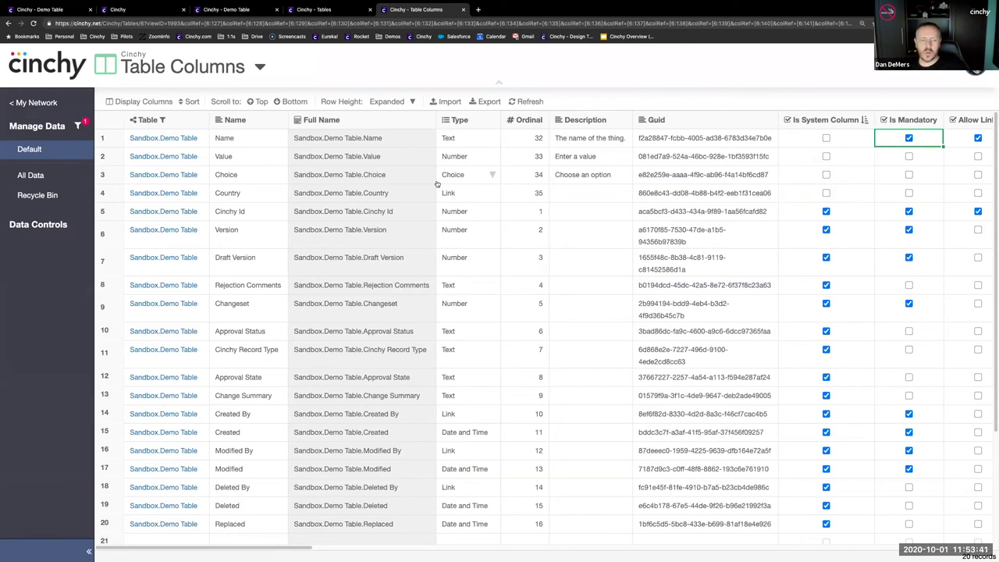
drag(256, 236, 572, 520)
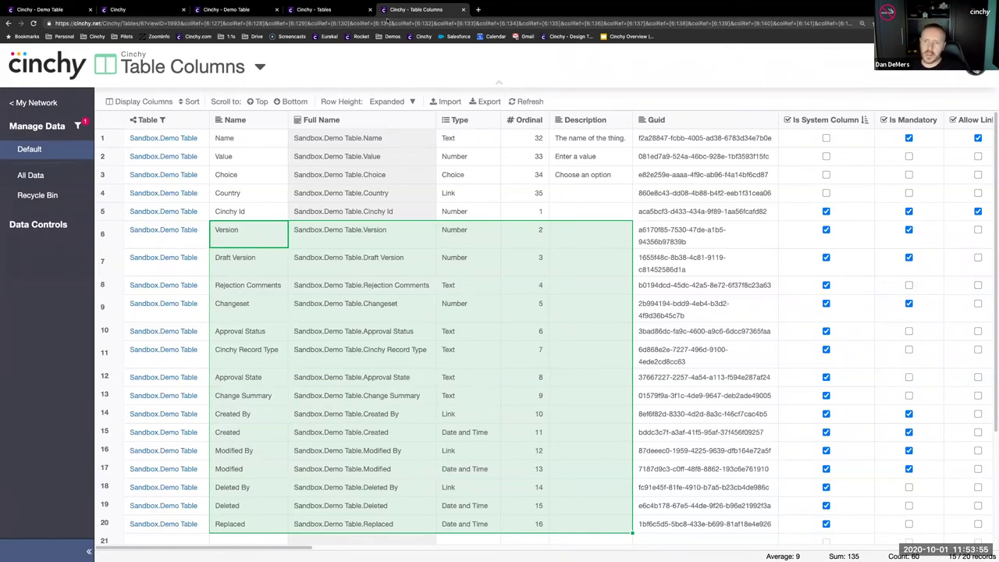
- Rename the table Demo Table 2 with description 'This is just another demo.' and a purple anchor icon
click(228, 11)
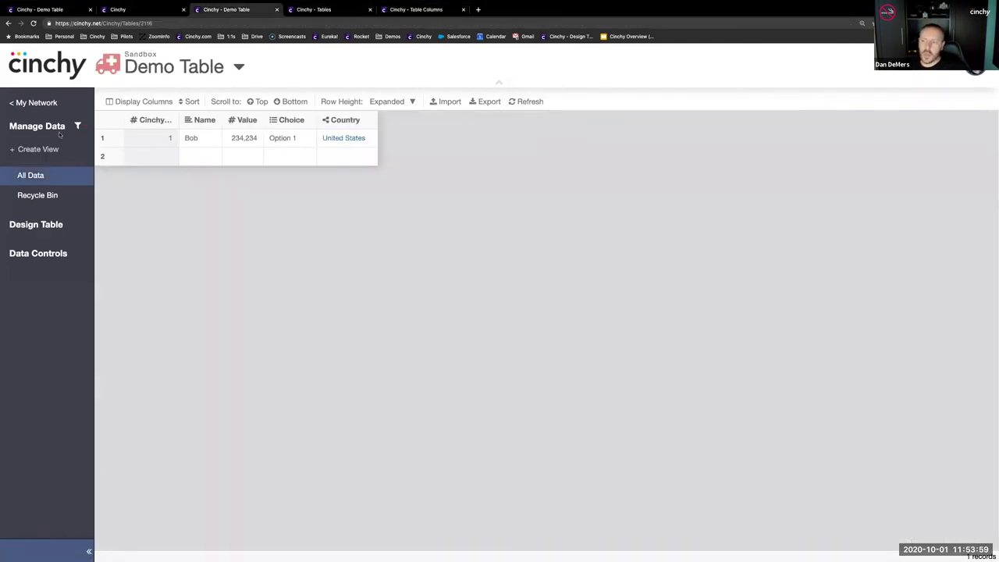
click(48, 224)
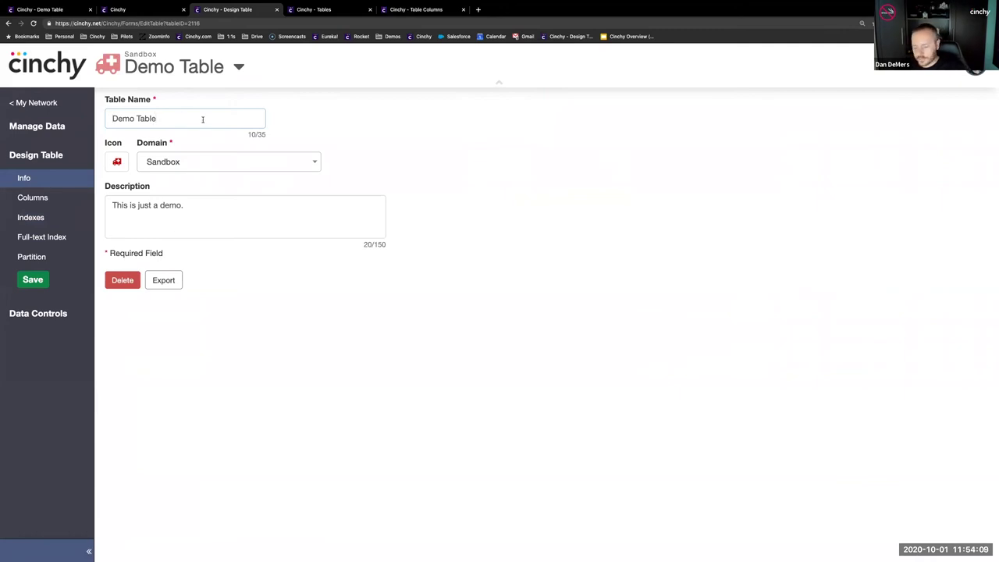
text(2)
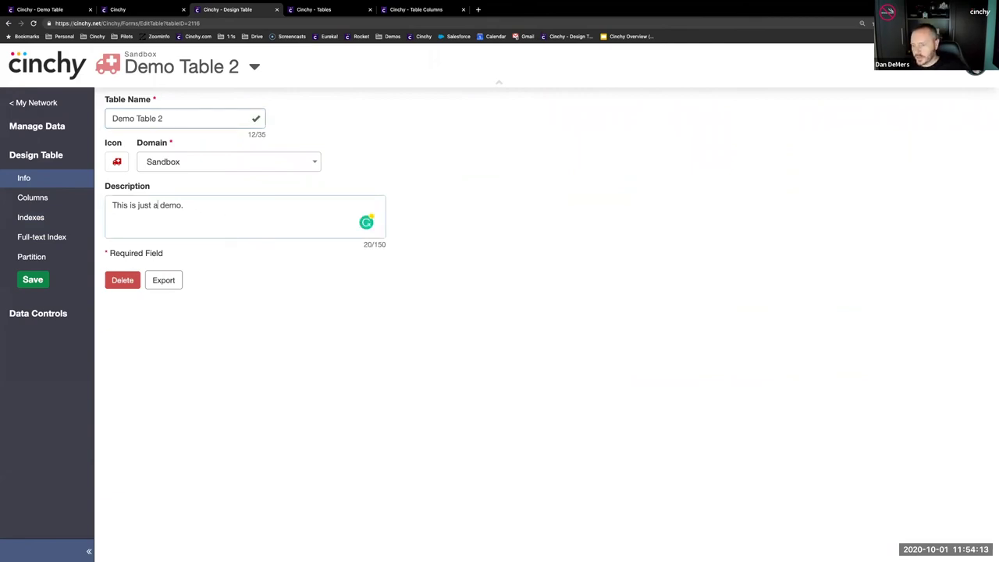
text(nother)
click(121, 161)
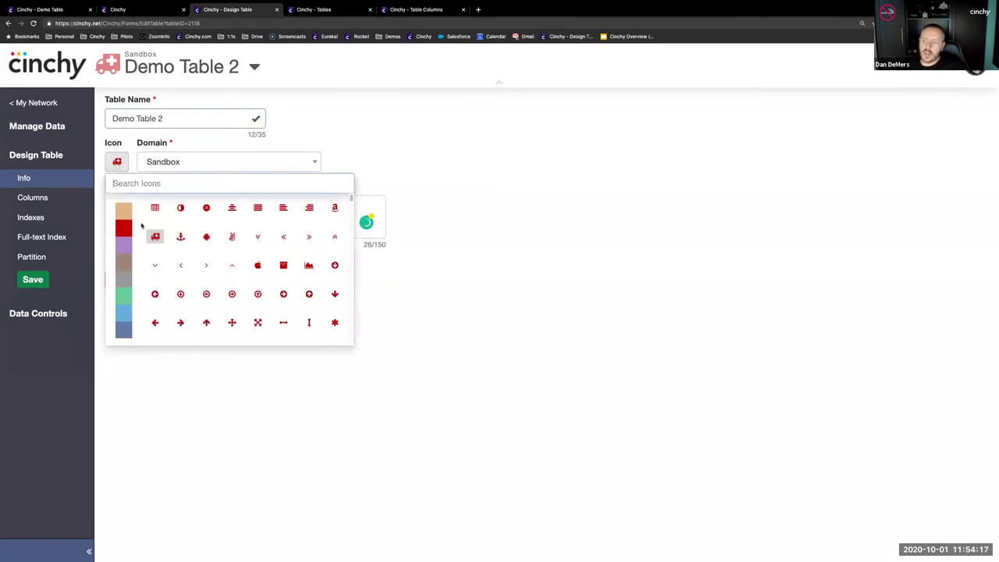
click(123, 247)
click(181, 236)
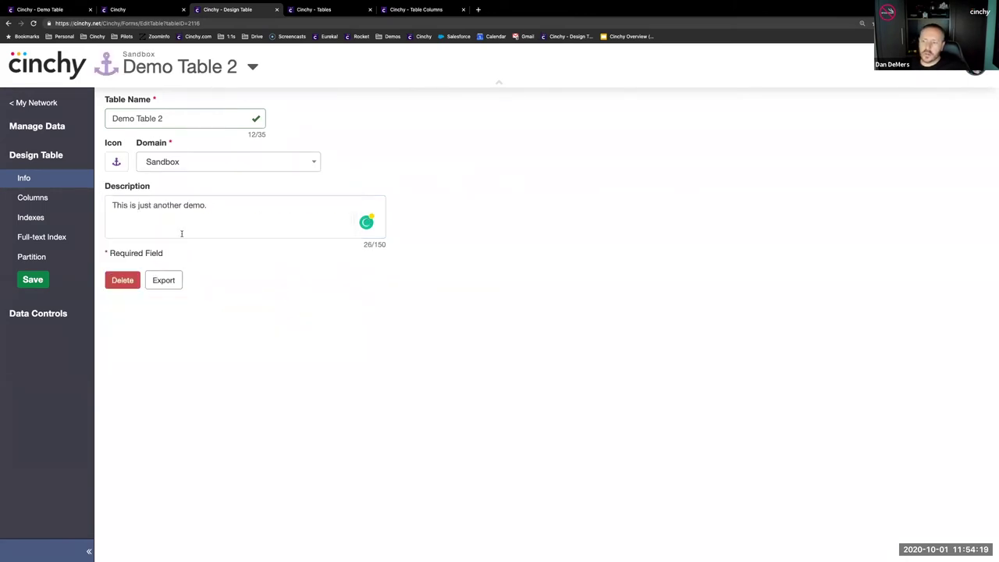
- Delete the Choice column and rename the Value column to Amount
click(38, 198)
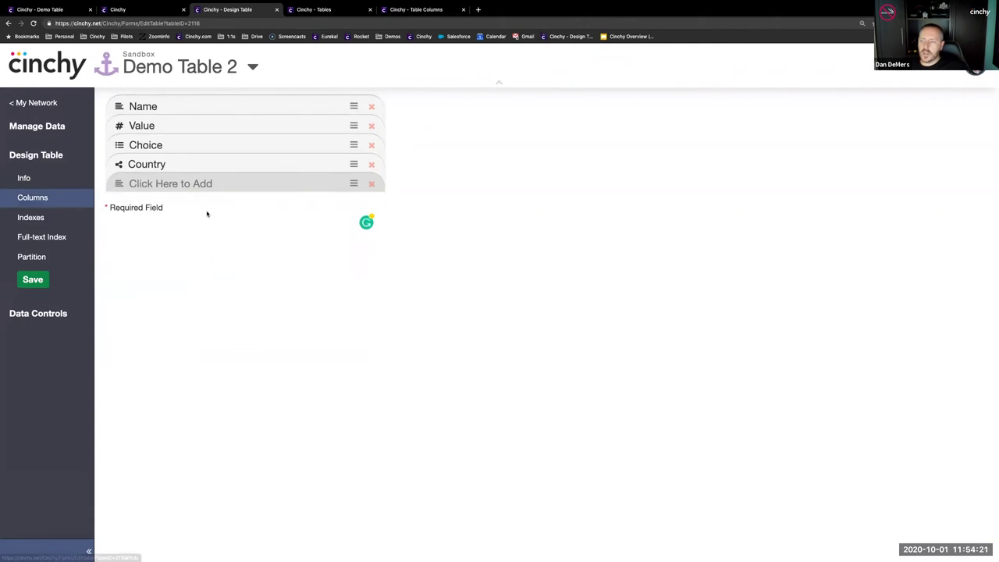
click(373, 145)
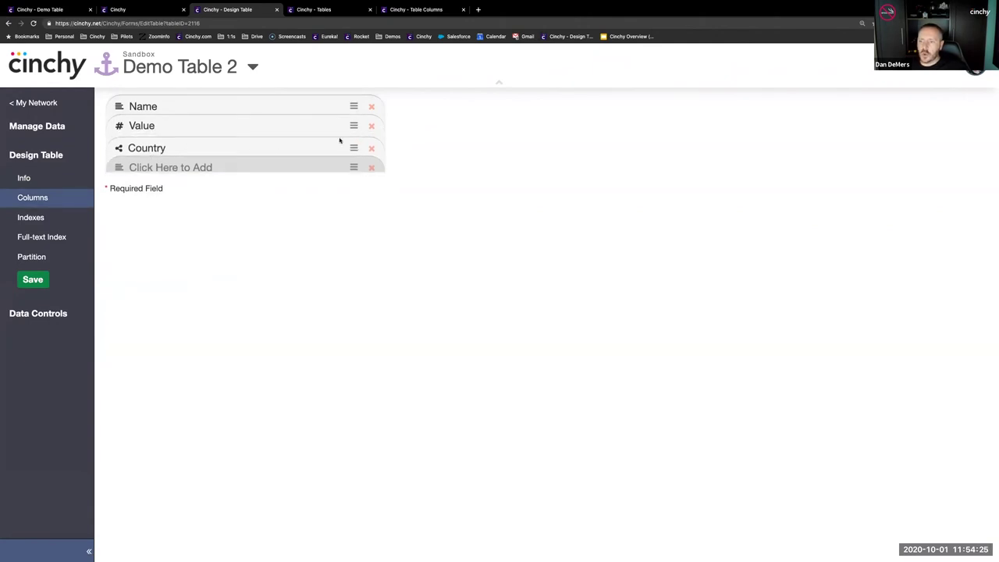
click(218, 127)
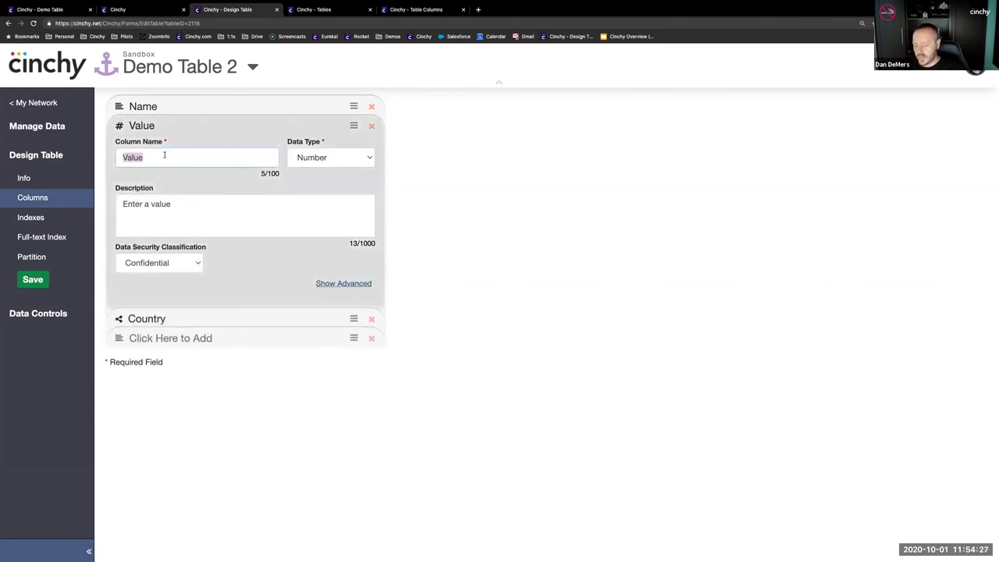
text(Amount)
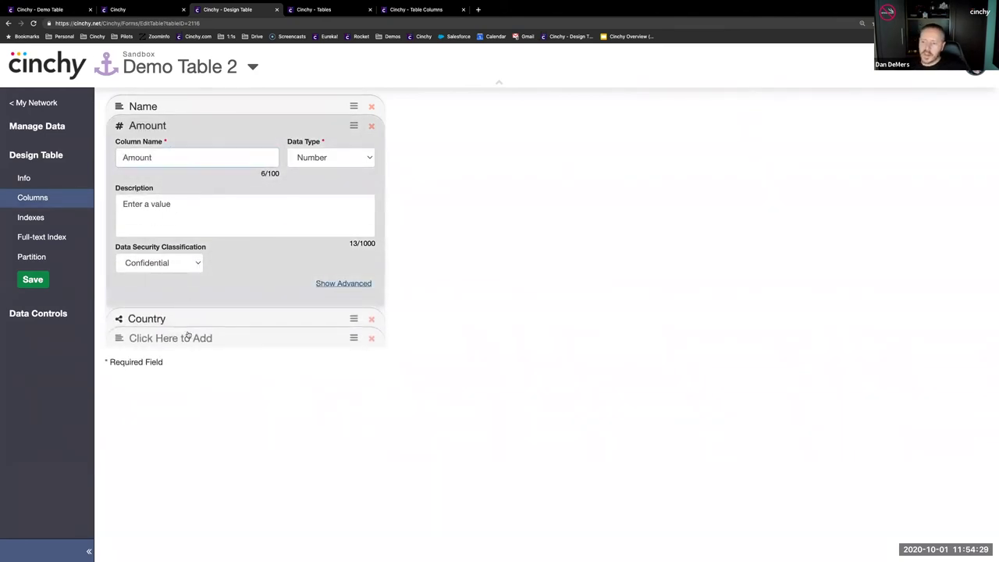
- Add a Yes/No column named Test with description 'asfasfsad' and save the table
click(187, 337)
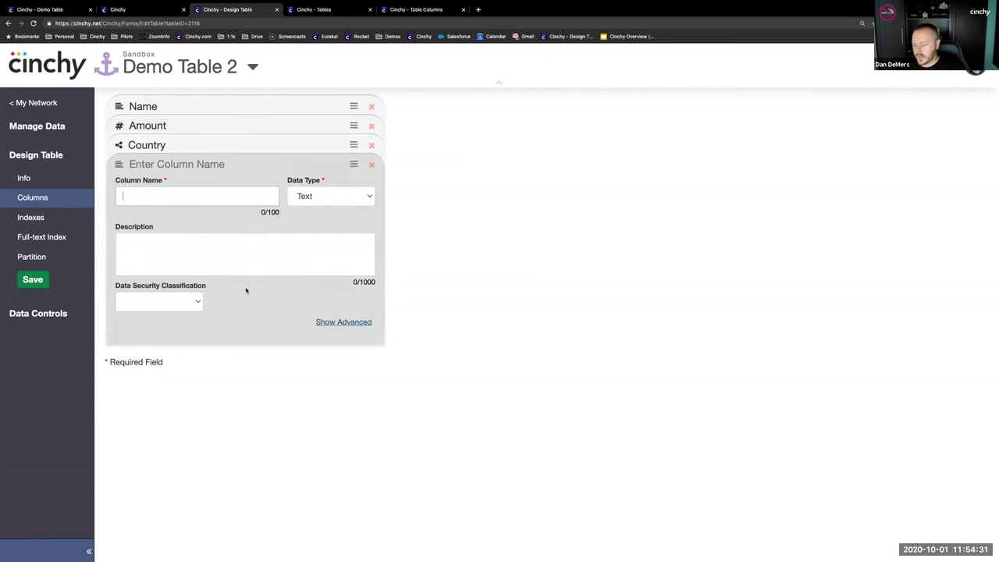
text(Test)
key(Tab)
key(y)
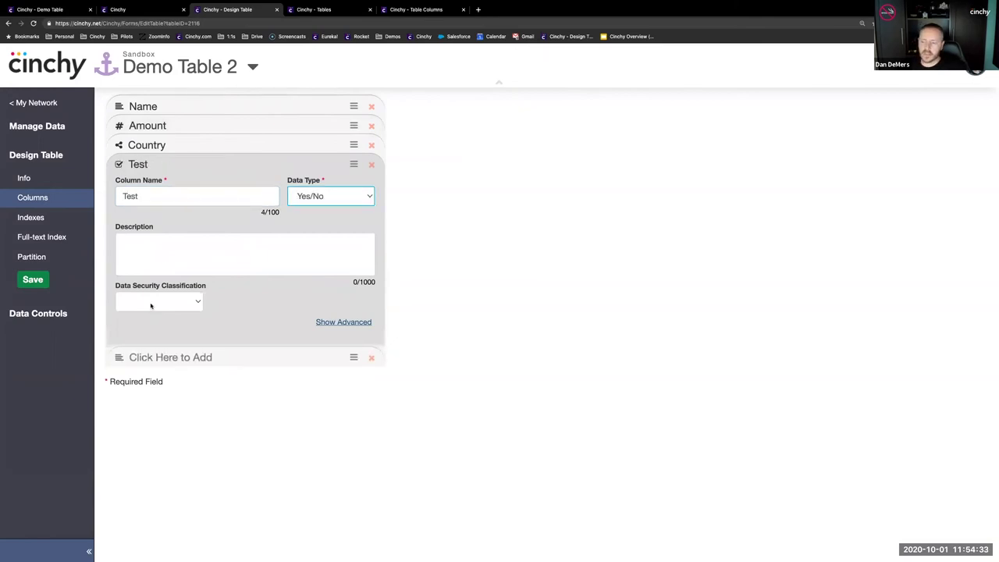
click(190, 254)
text(asfasfsad)
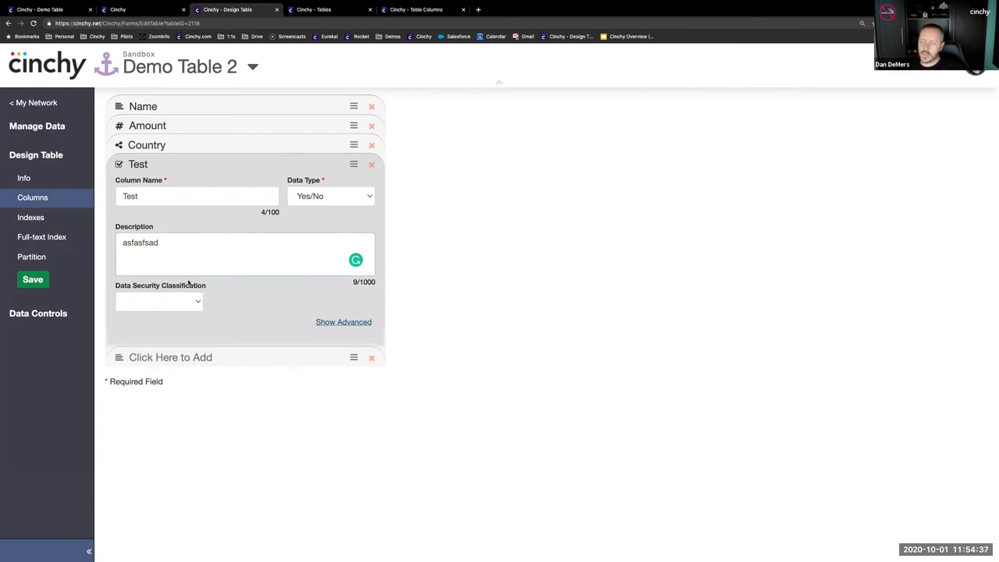
click(35, 280)
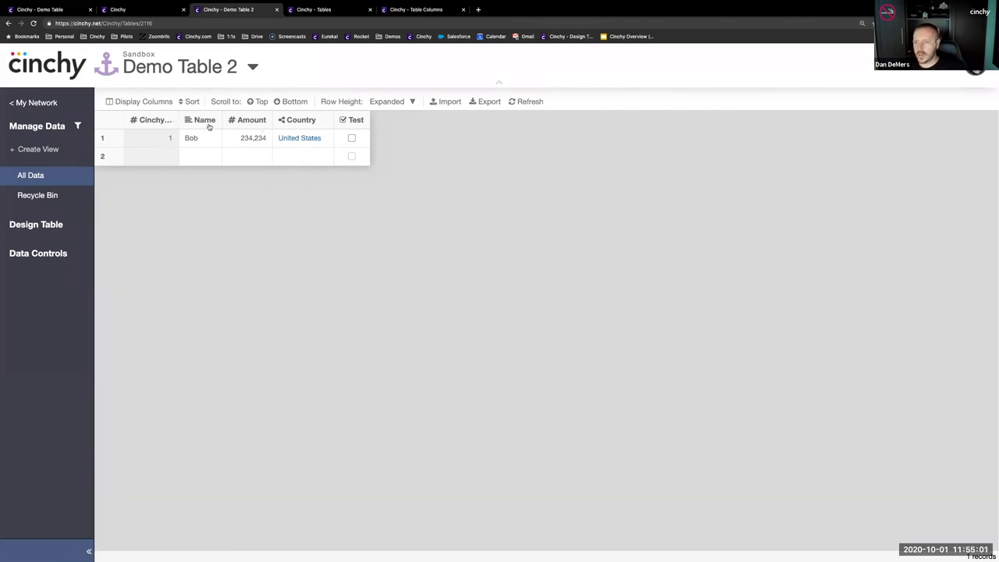
- Refresh the Tables list, review Demo Table 2's collaboration log, then refresh Table Columns
click(334, 10)
click(492, 102)
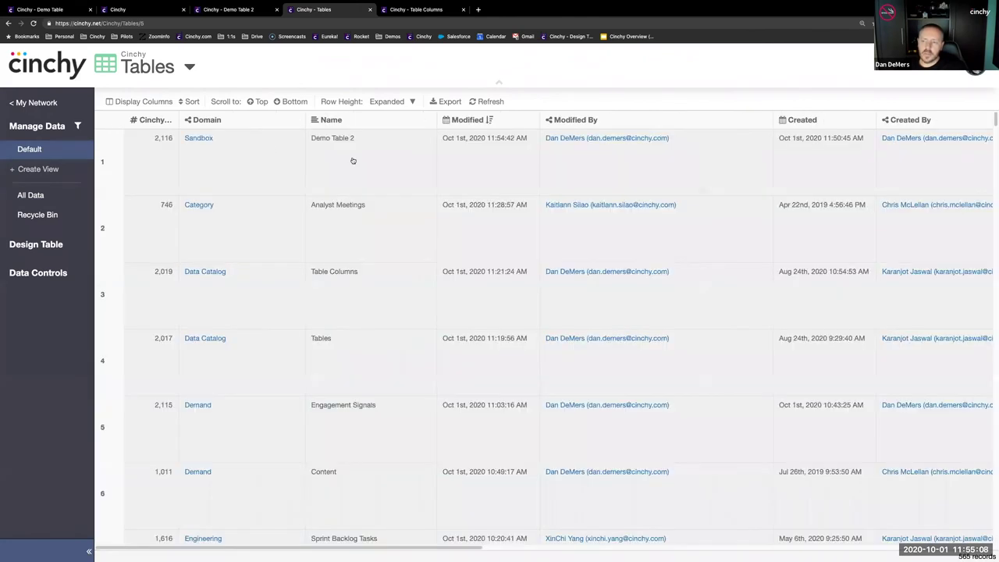
click(321, 143)
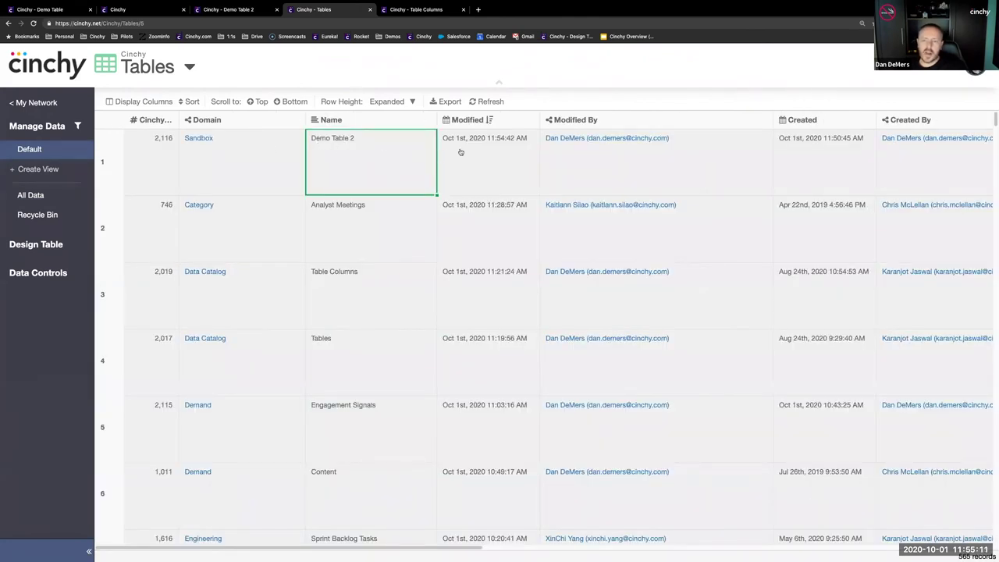
click(503, 148)
right_click(354, 158)
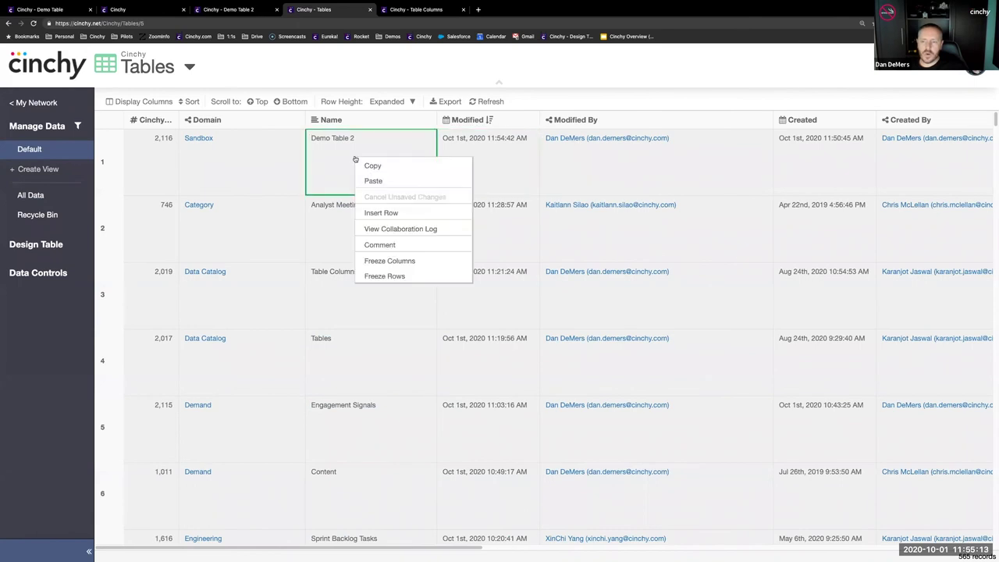
click(412, 228)
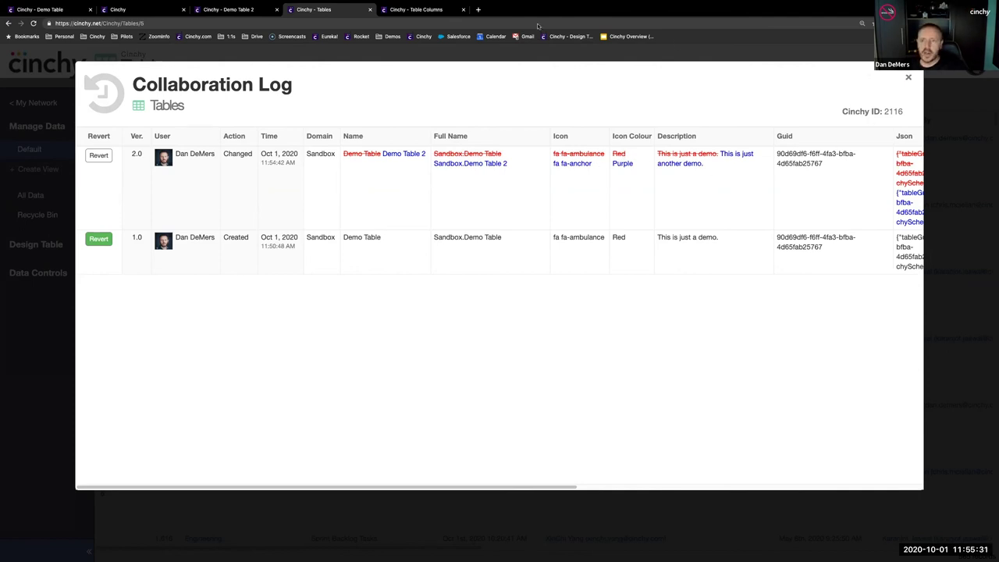
click(908, 78)
key(ctrl+Tab)
click(530, 102)
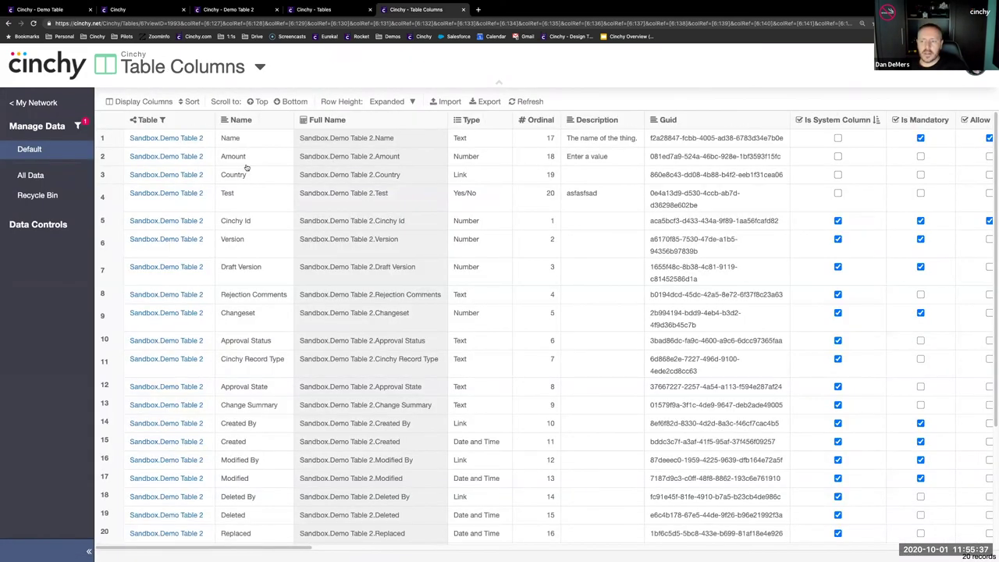
- Review the Amount column's collaboration log and close it
click(247, 157)
right_click(236, 157)
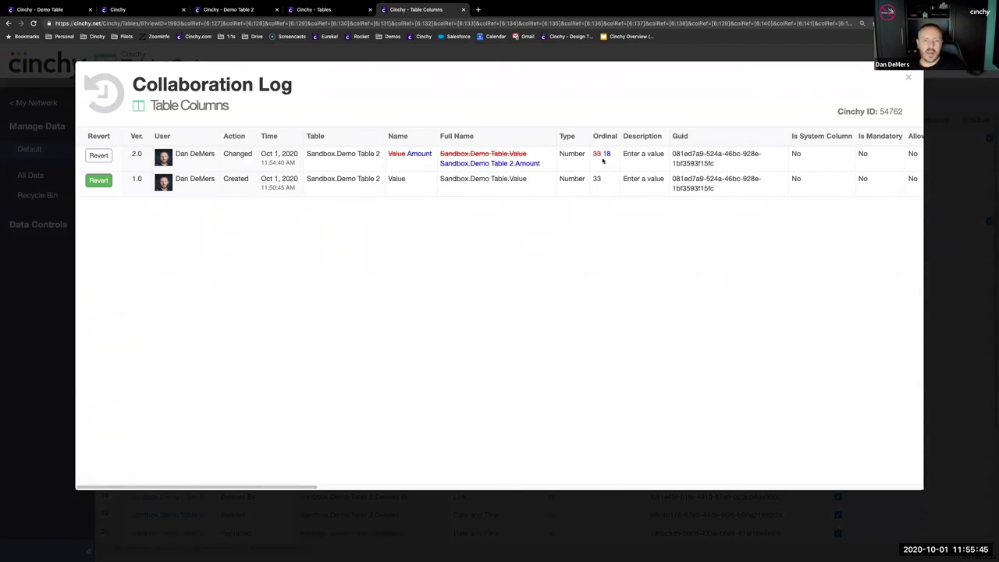
scroll(781, 165, right, 5)
scroll(776, 168, left, 5)
click(904, 76)
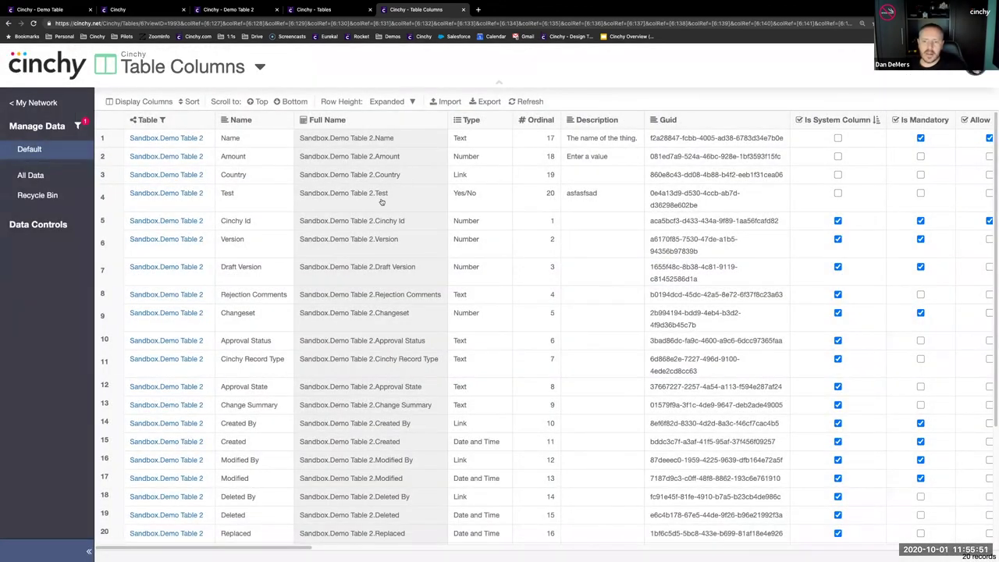
- Review the Test column's collaboration log and close it
right_click(380, 201)
click(437, 287)
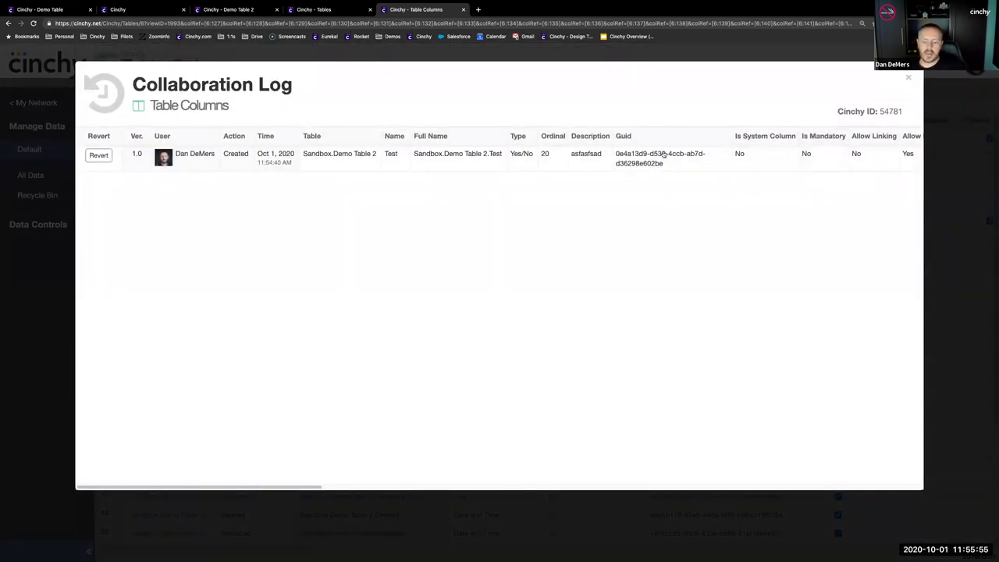
click(908, 78)
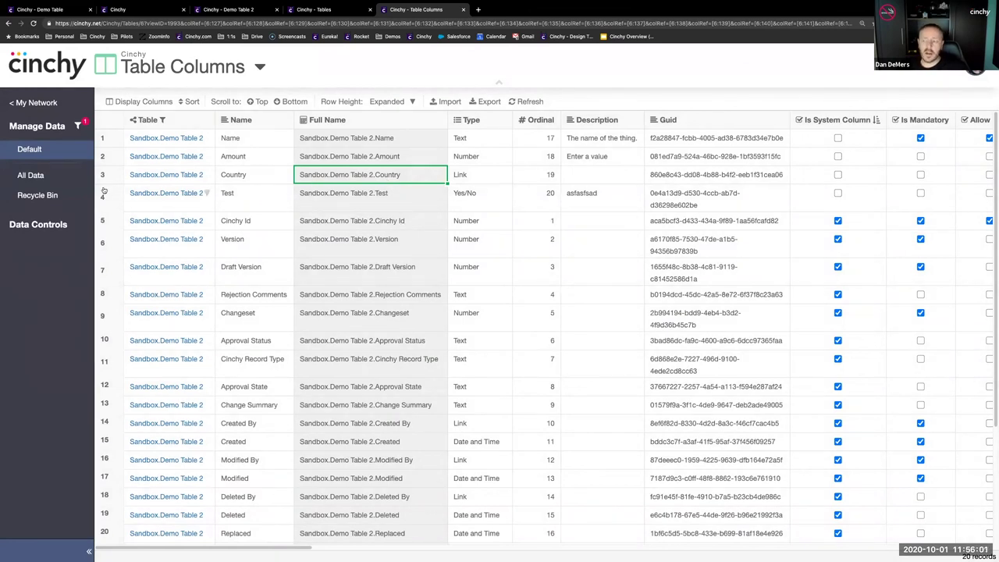
- Inspect Demo Table 2's deleted Choice column in the Table Columns recycle bin, leaving it unrestored
click(37, 195)
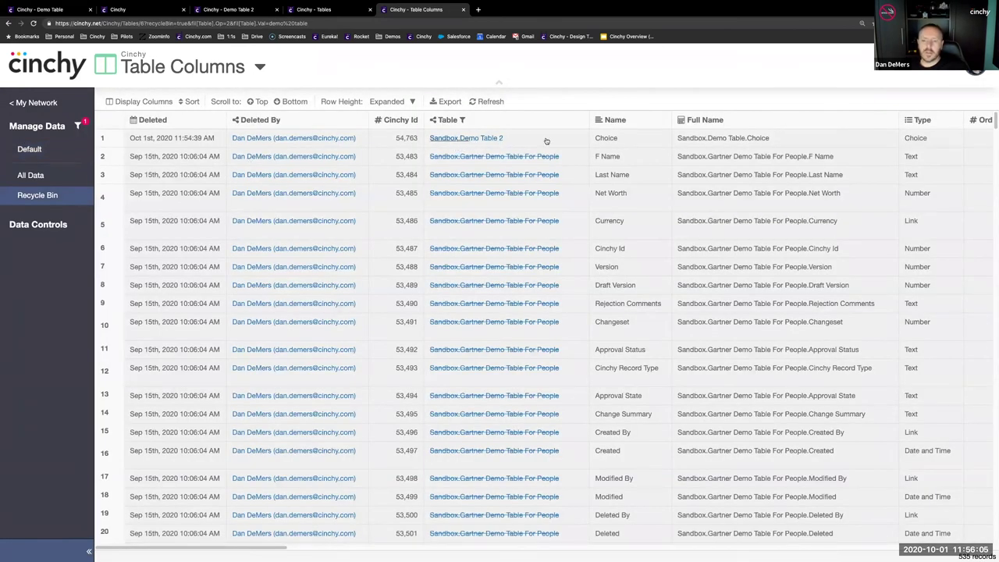
click(628, 142)
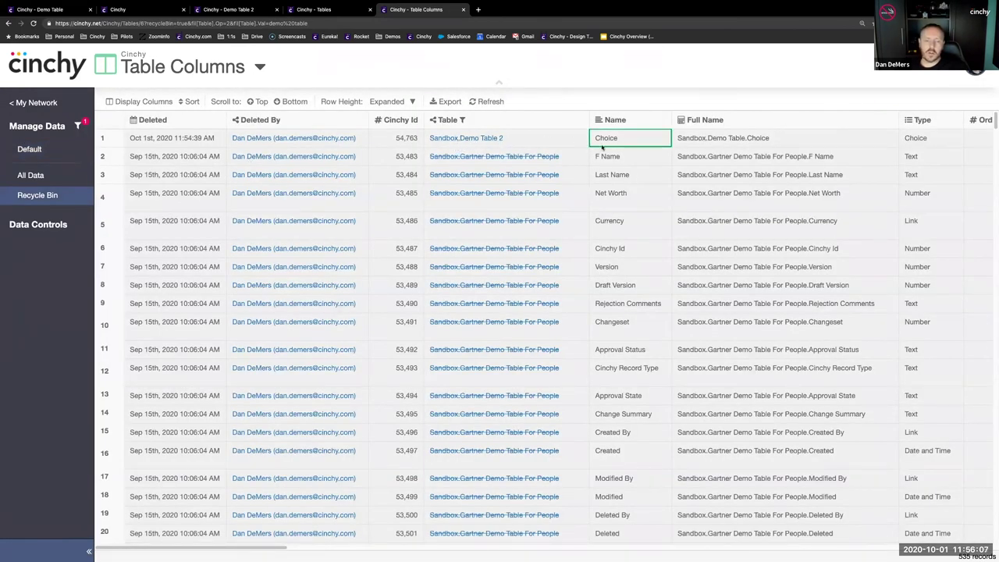
click(166, 142)
right_click(173, 144)
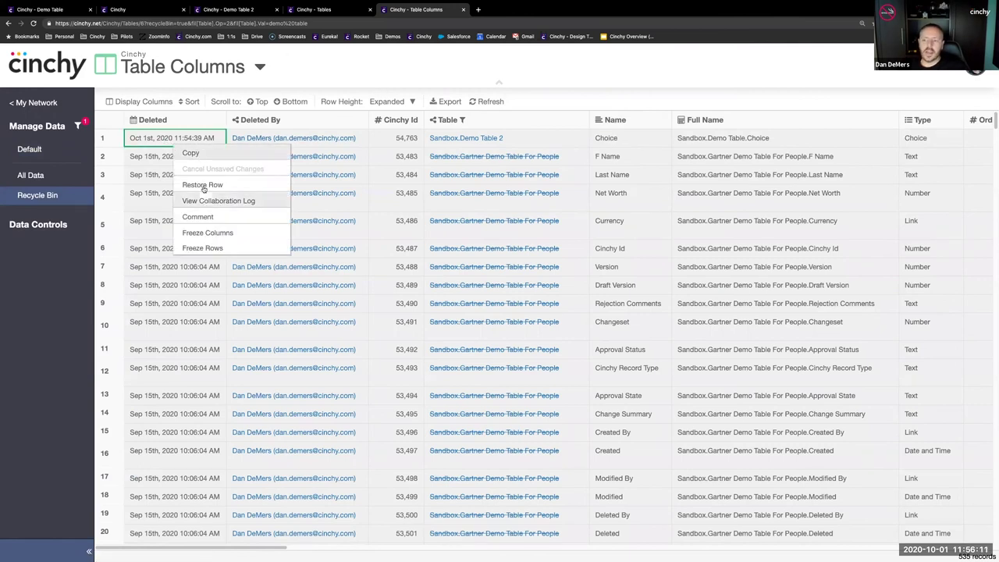
click(146, 148)
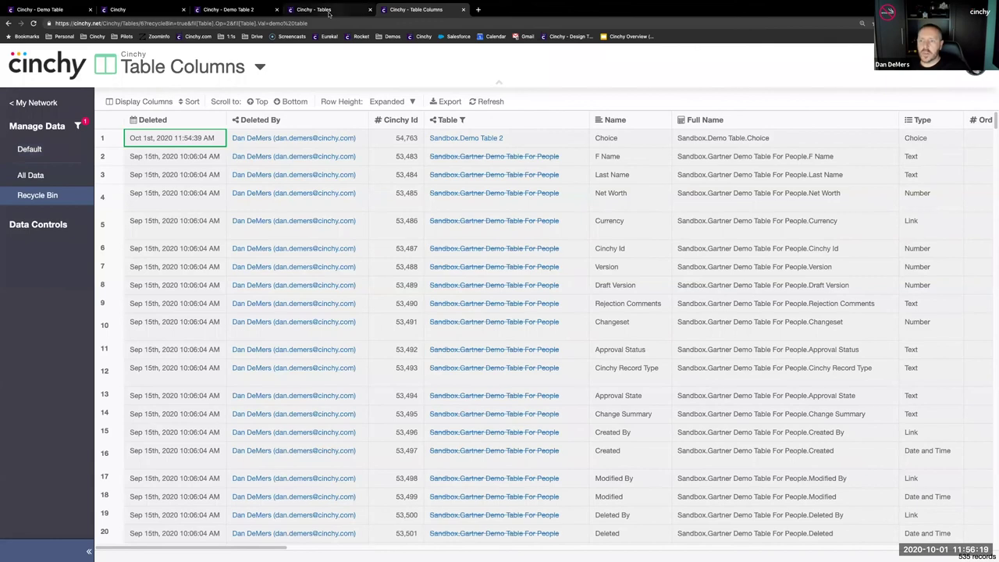
- Review the Country column in Demo Table 2's Design Table columns, then return to the Tables list
click(234, 10)
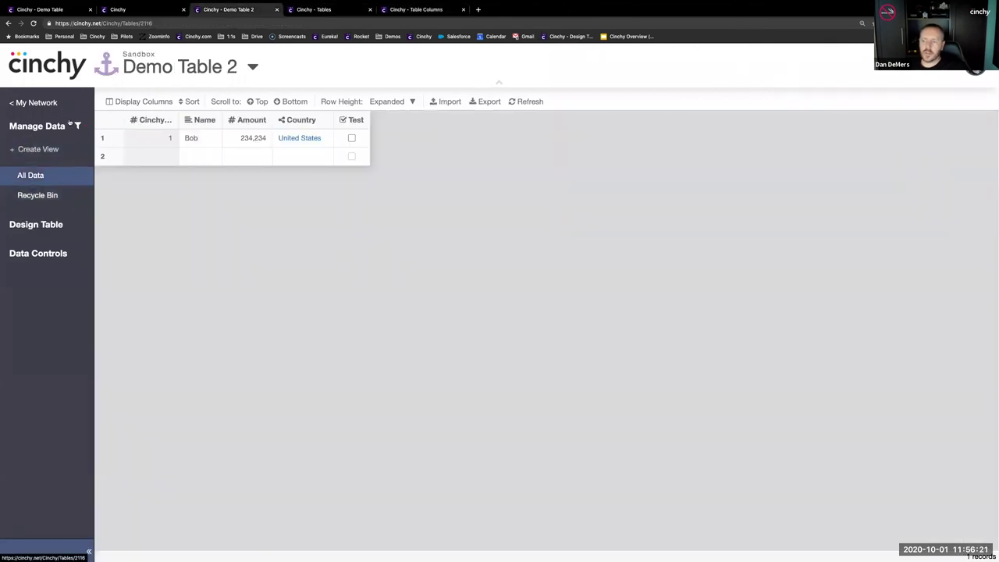
click(36, 226)
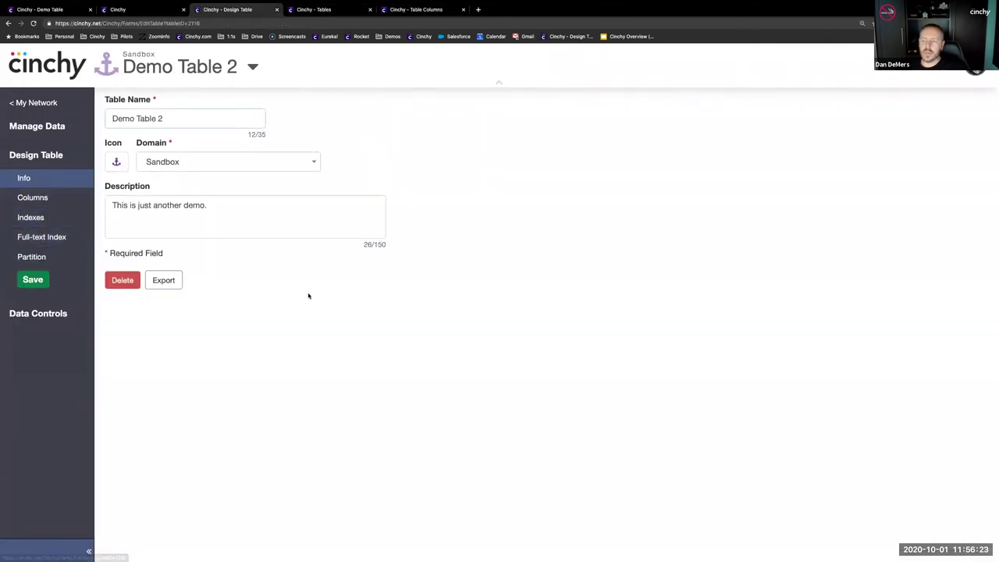
click(29, 200)
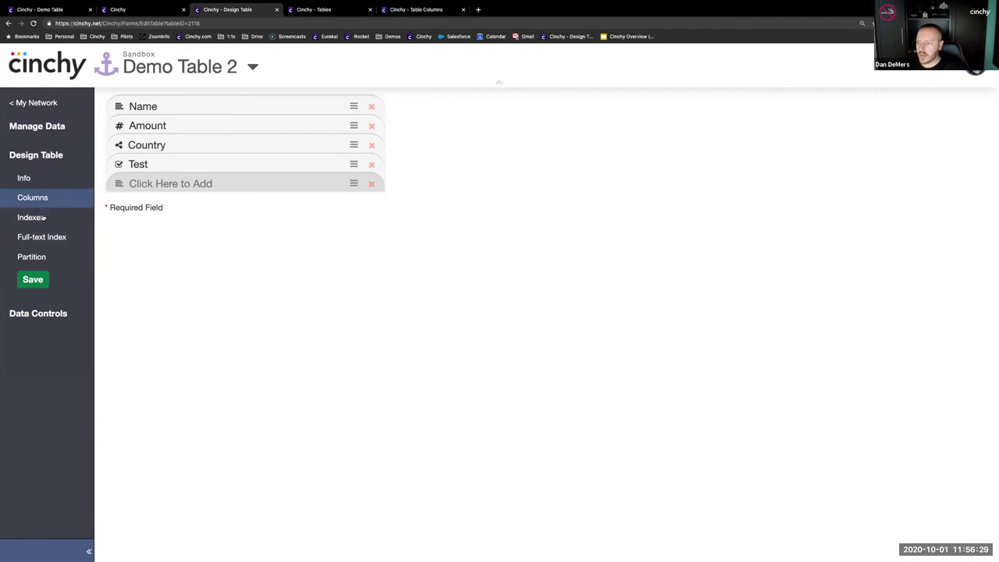
click(218, 148)
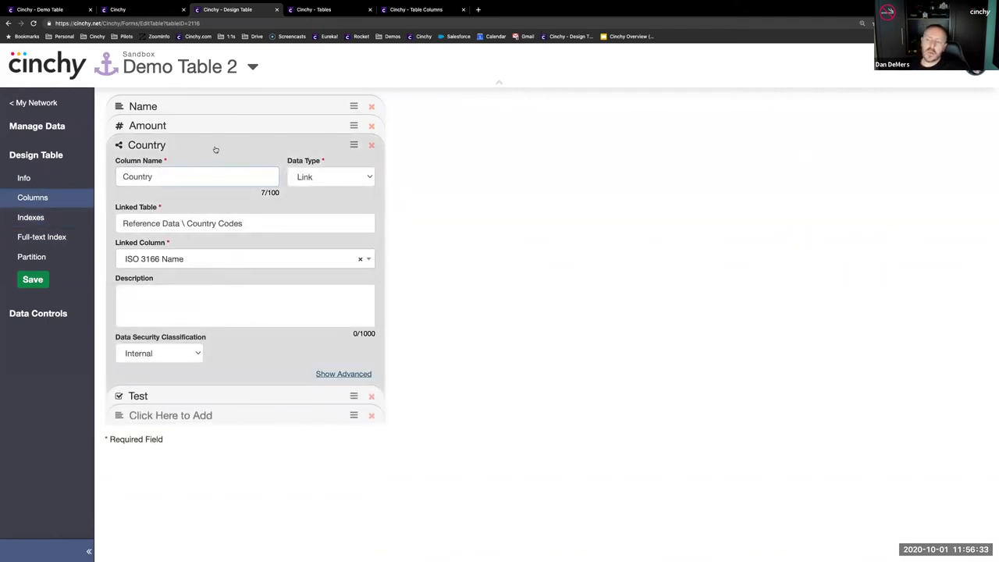
click(236, 184)
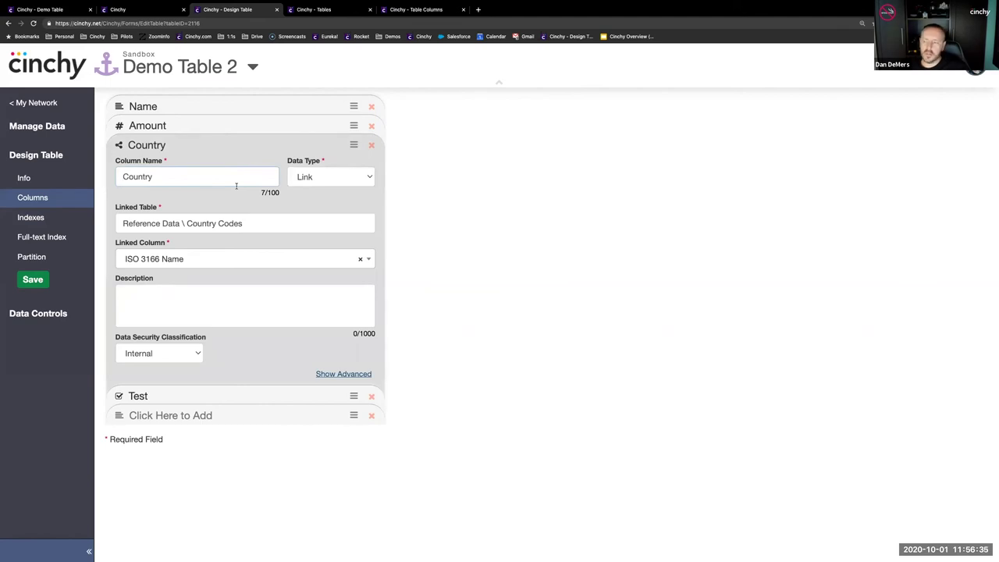
click(323, 11)
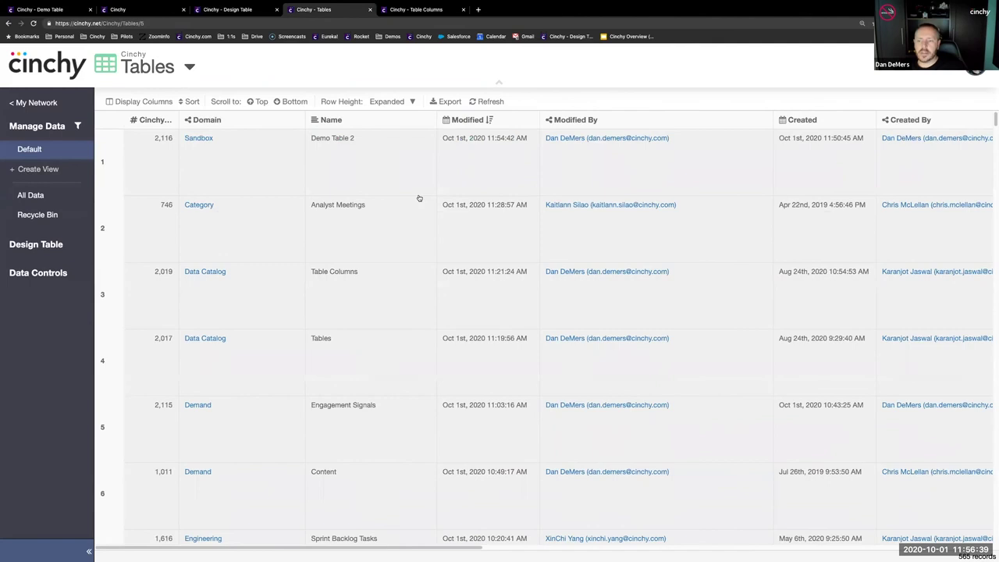
- Select the Demo Table 2 entry, then return to the My Network home page
click(389, 169)
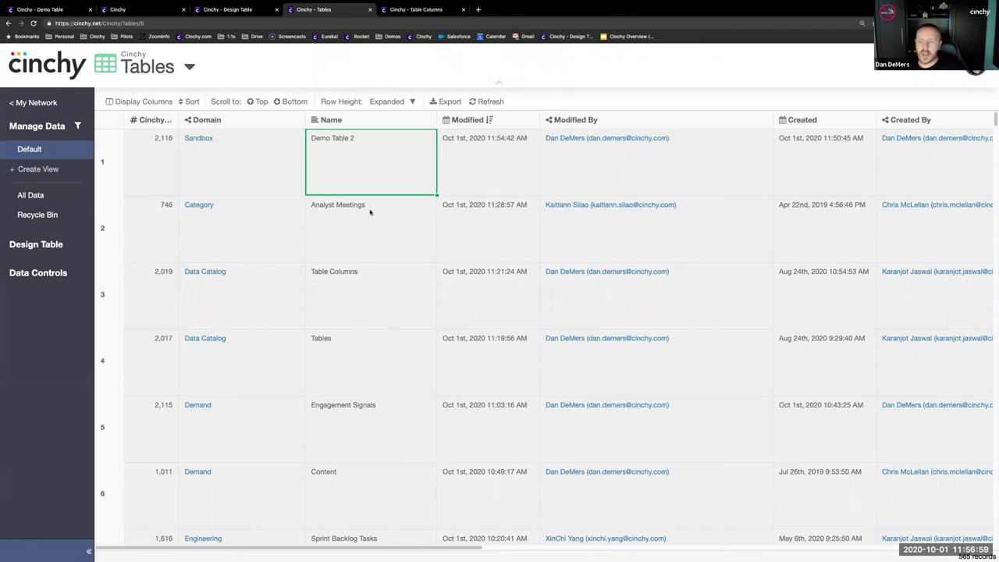
click(64, 62)
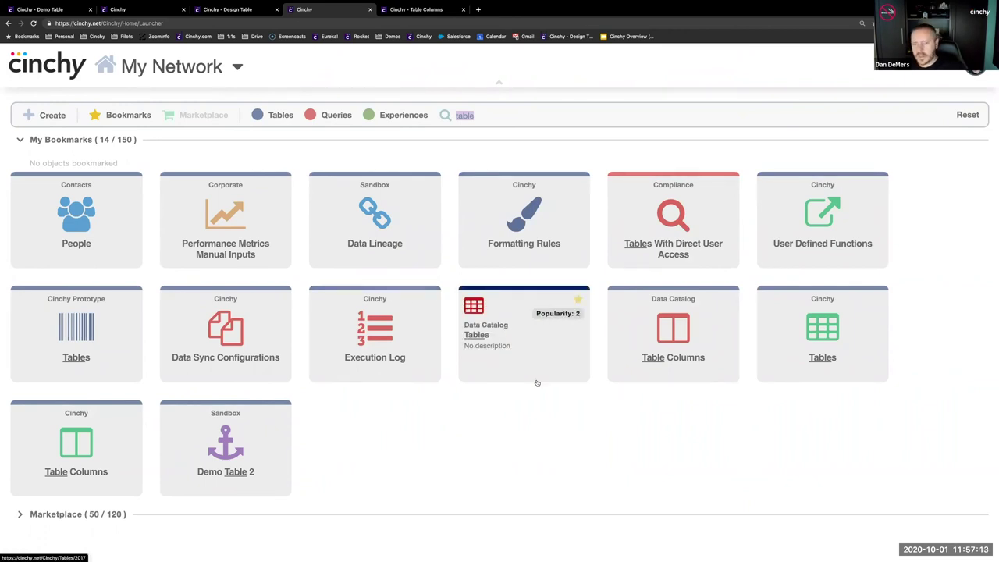
- Search 'meta' to open the Metadata Search query and view its Design Query SQL
text(meta)
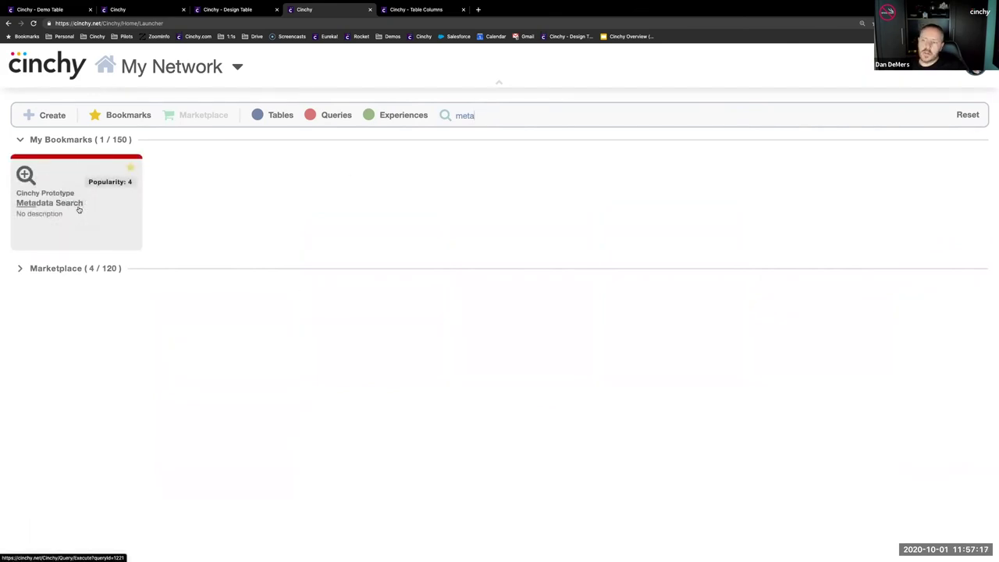
click(78, 209)
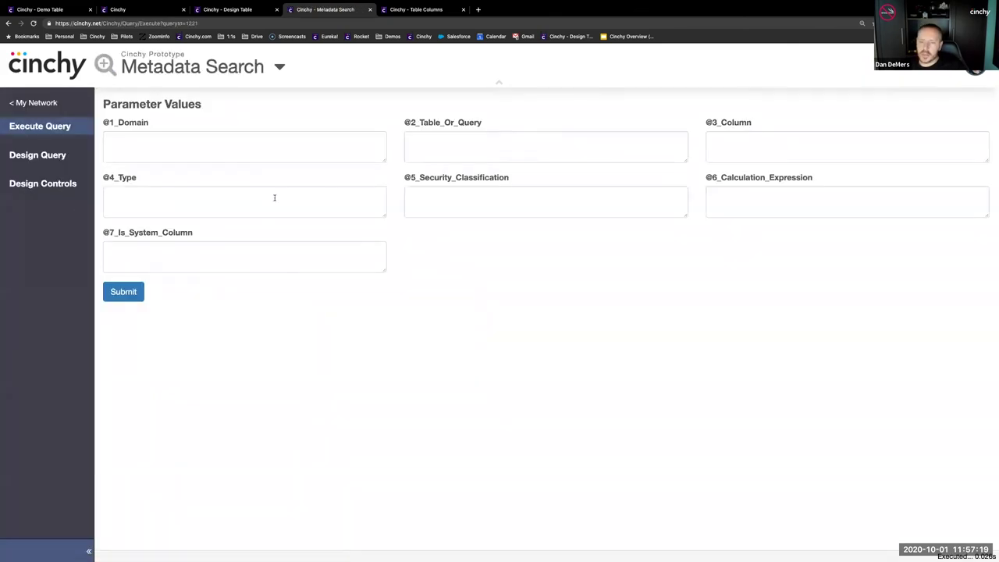
click(84, 159)
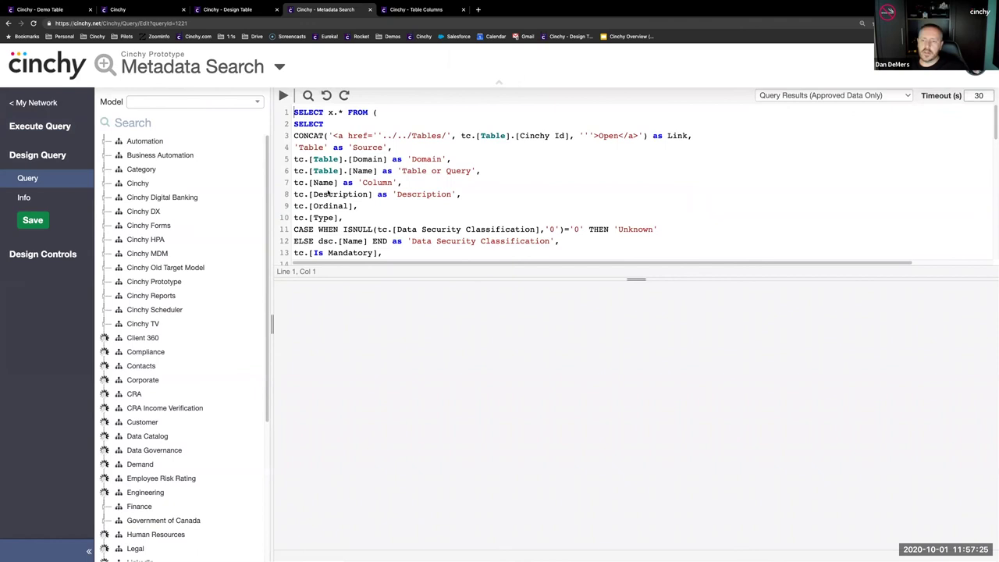
click(28, 130)
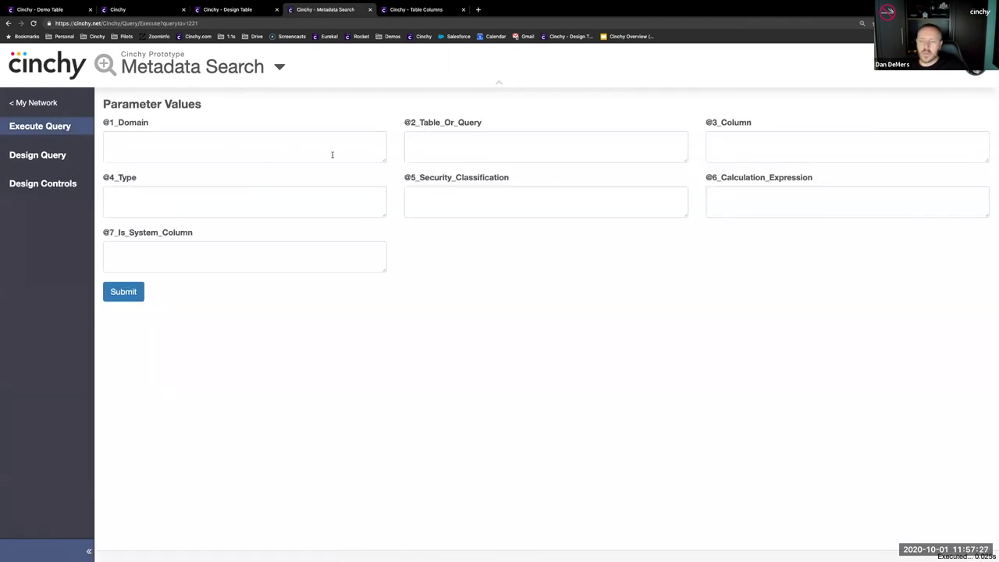
click(120, 158)
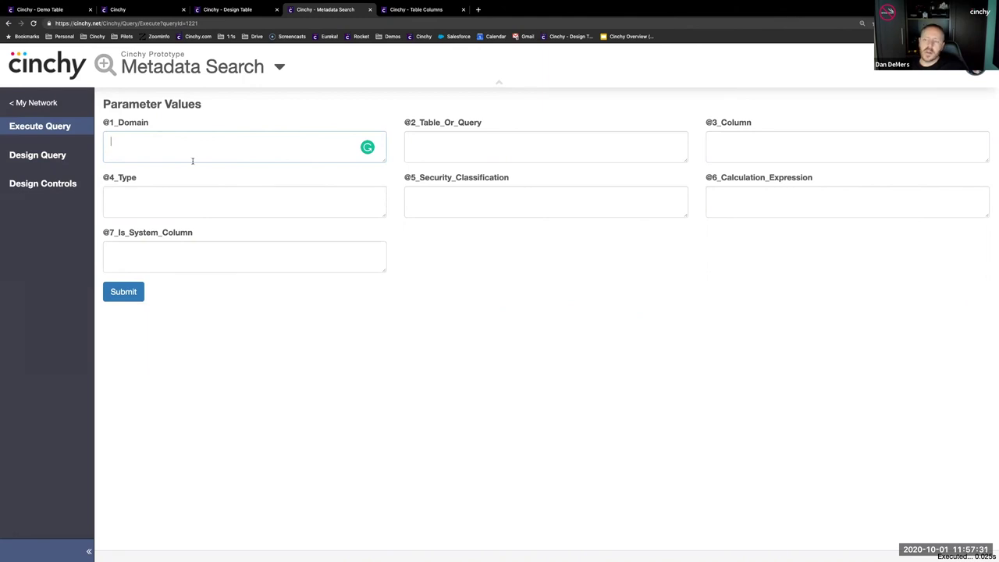
click(475, 158)
click(724, 145)
click(737, 209)
click(468, 207)
click(231, 201)
click(187, 258)
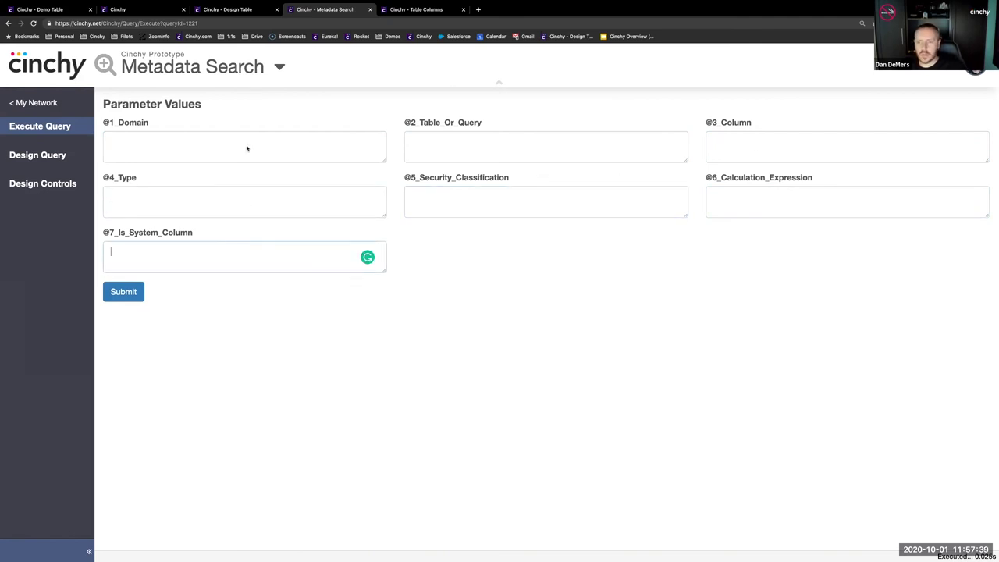
click(228, 9)
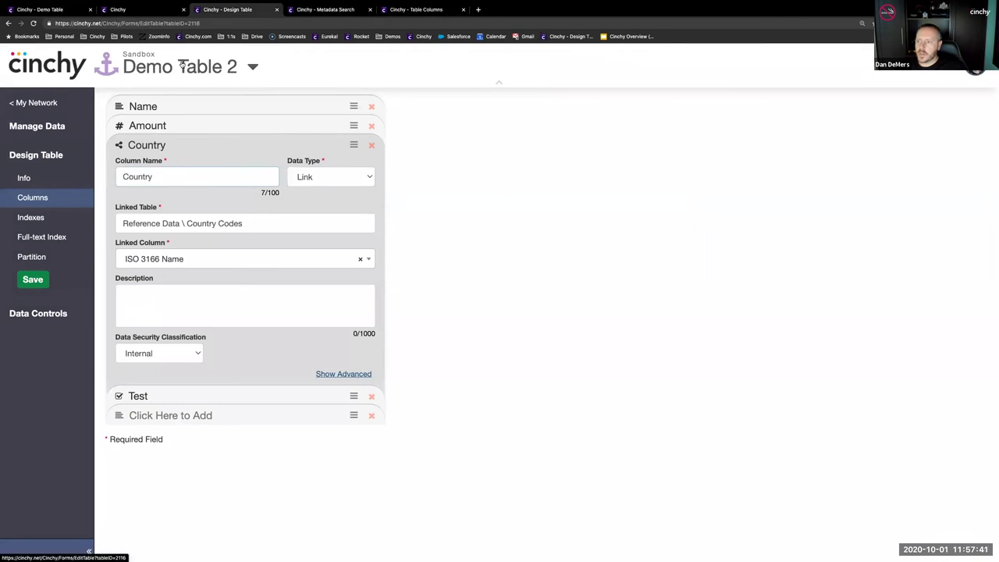
drag(204, 176, 111, 180)
key(ctrl+c)
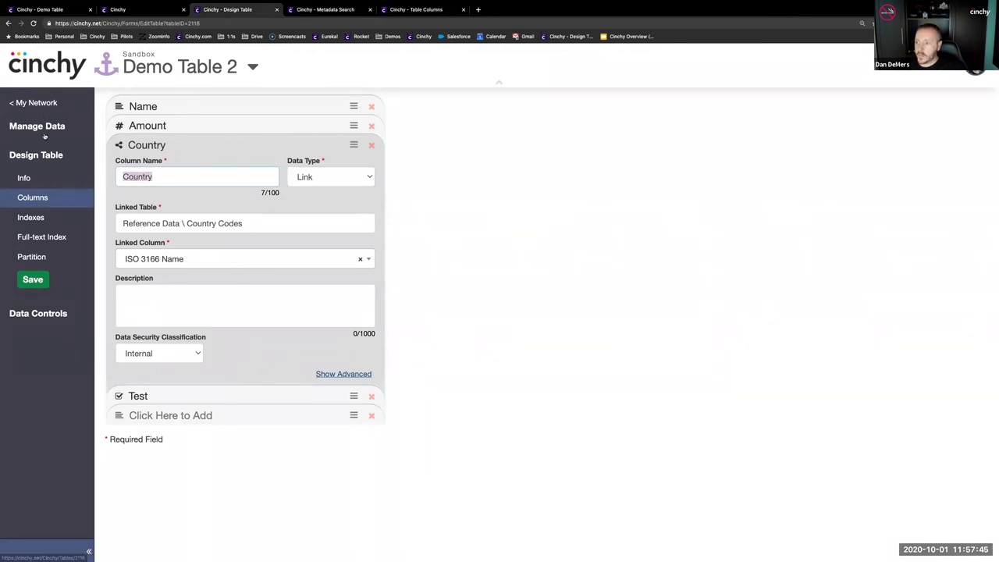
click(325, 9)
click(728, 154)
key(ctrl+v)
click(123, 291)
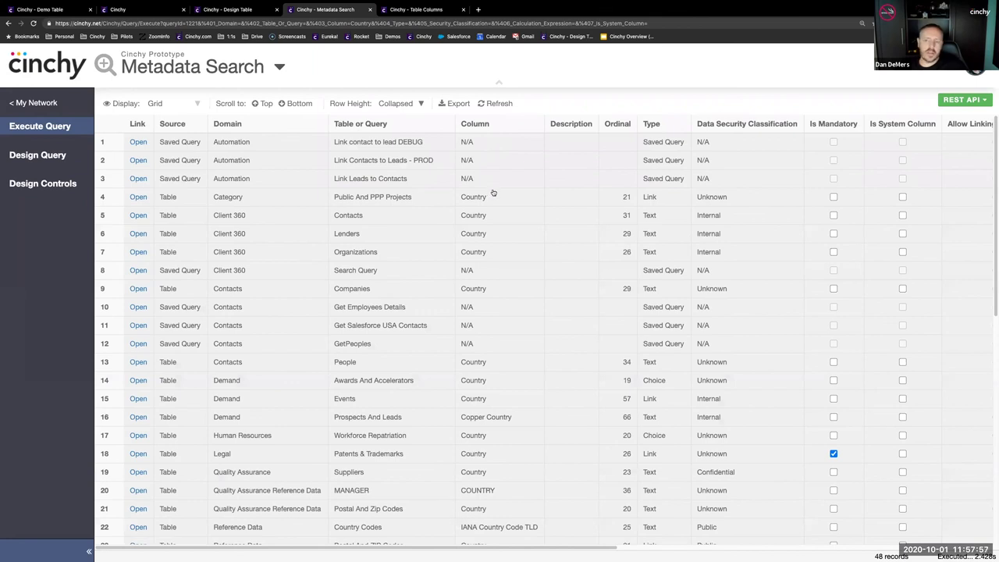
- Browse the 48 results and pick out Demo Table 2's Country link column
scroll(489, 262, down, 1)
scroll(489, 263, down, 6)
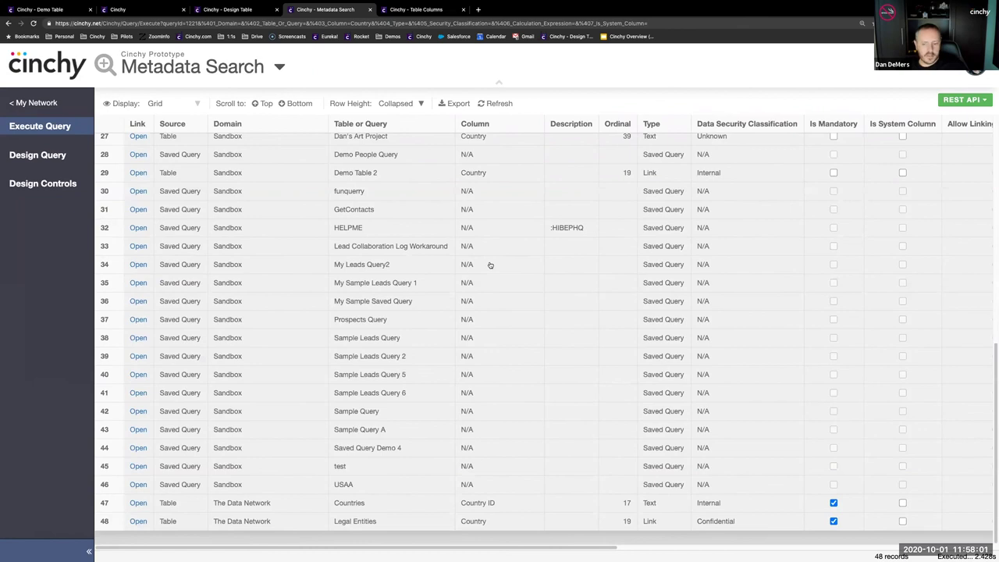
scroll(315, 468, up, 1)
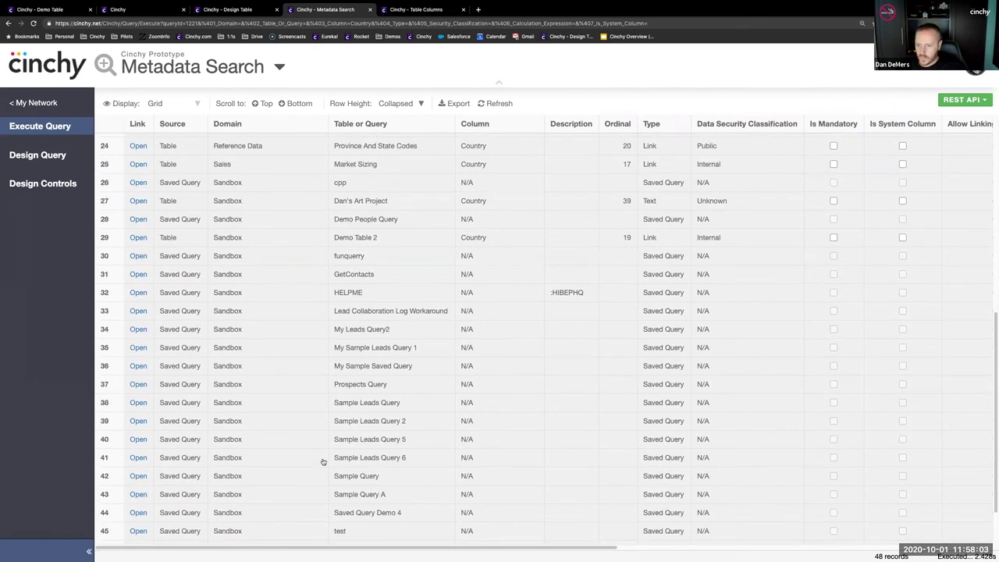
scroll(382, 362, up, 3)
scroll(386, 375, up, 2)
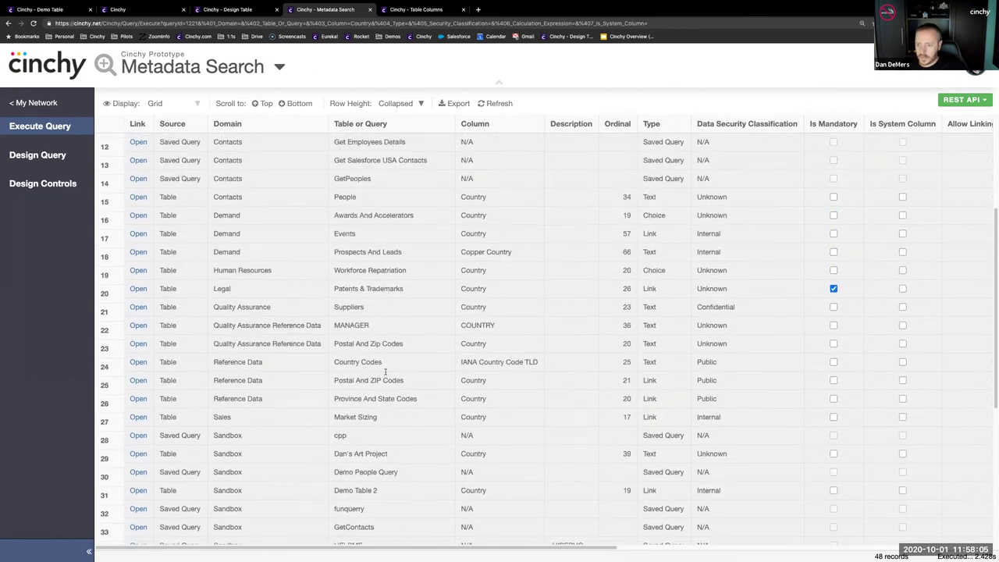
scroll(385, 376, down, 2)
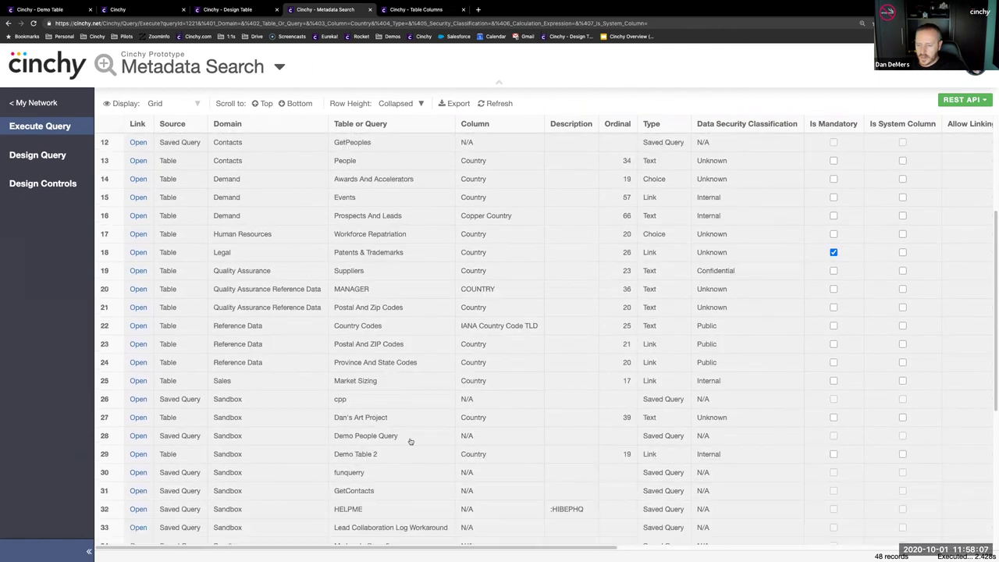
drag(368, 453, 105, 458)
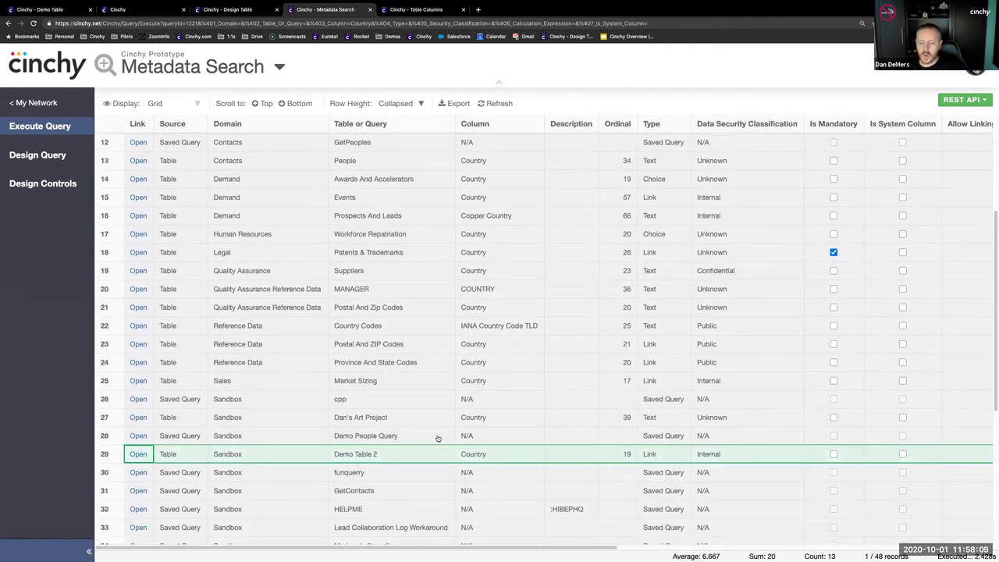
scroll(441, 439, down, 3)
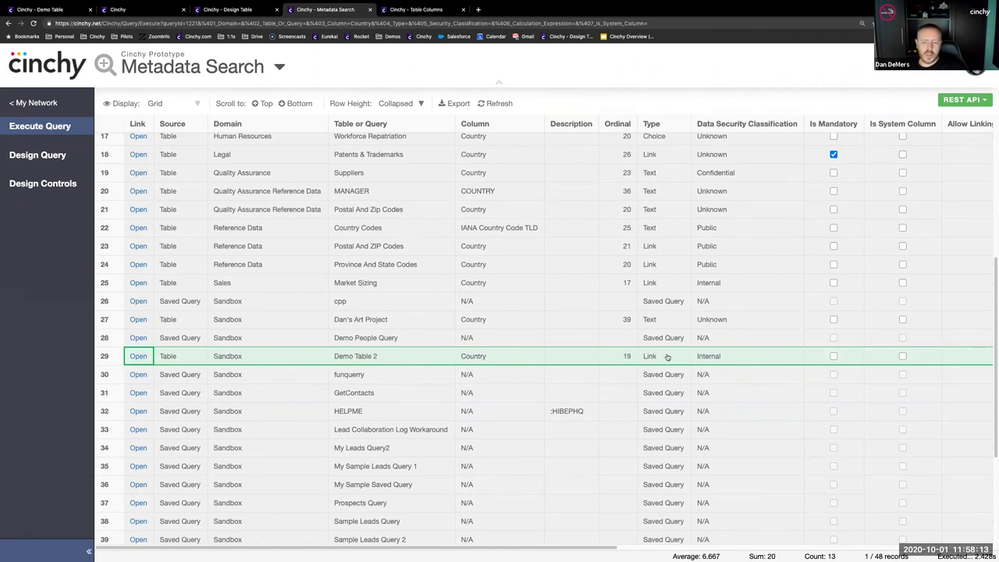
click(431, 361)
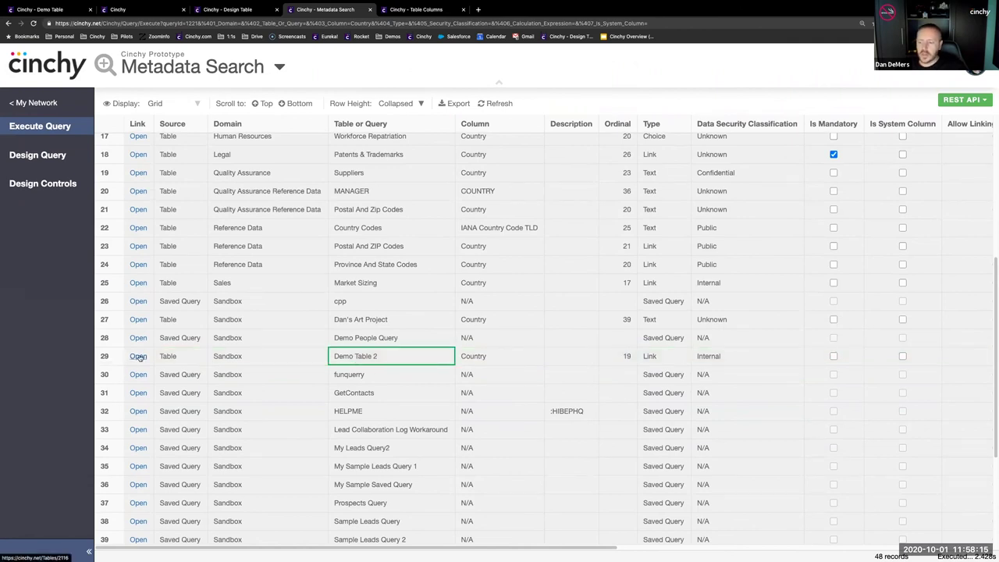
click(138, 356)
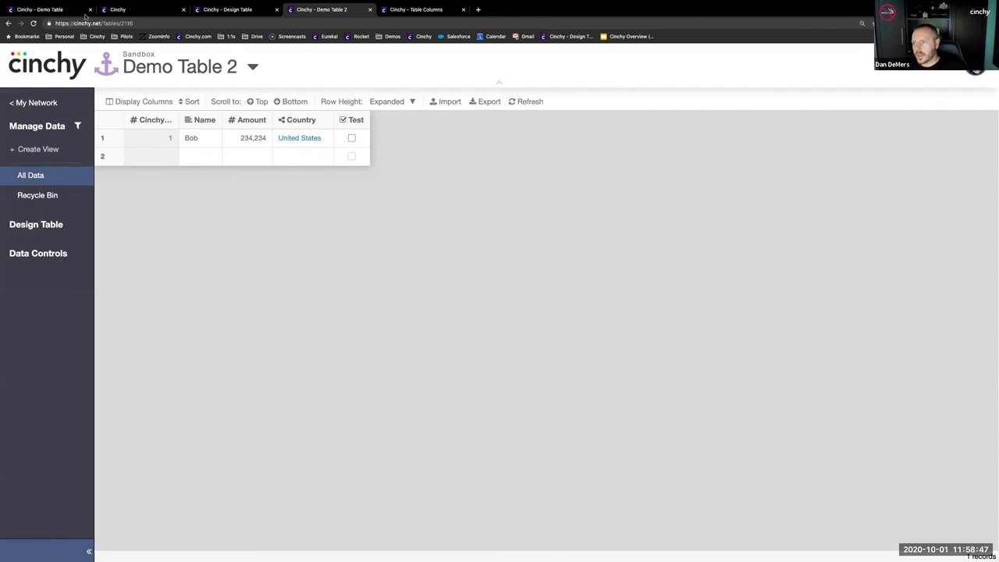
- Return to the Google Slides deck on slide 10, 'Live Demo: Active Metadata'
key(ctrl+Left)
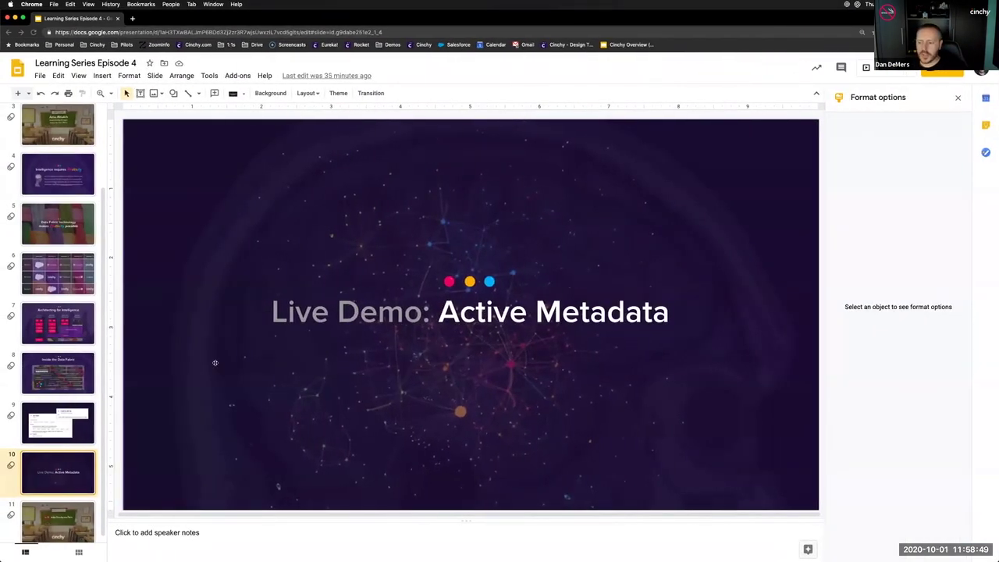